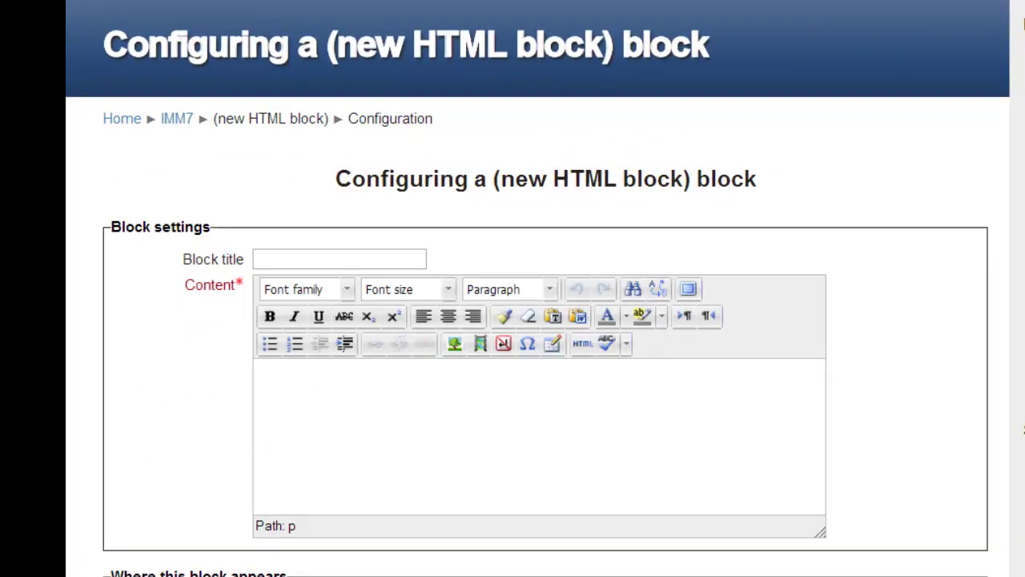
Title the block "My HTML Block" and set its HTML source to a strong, emphasized "Title of Article" and the paragraph "This is my quick note to the class."
click(334, 259)
text(My HTML Block)
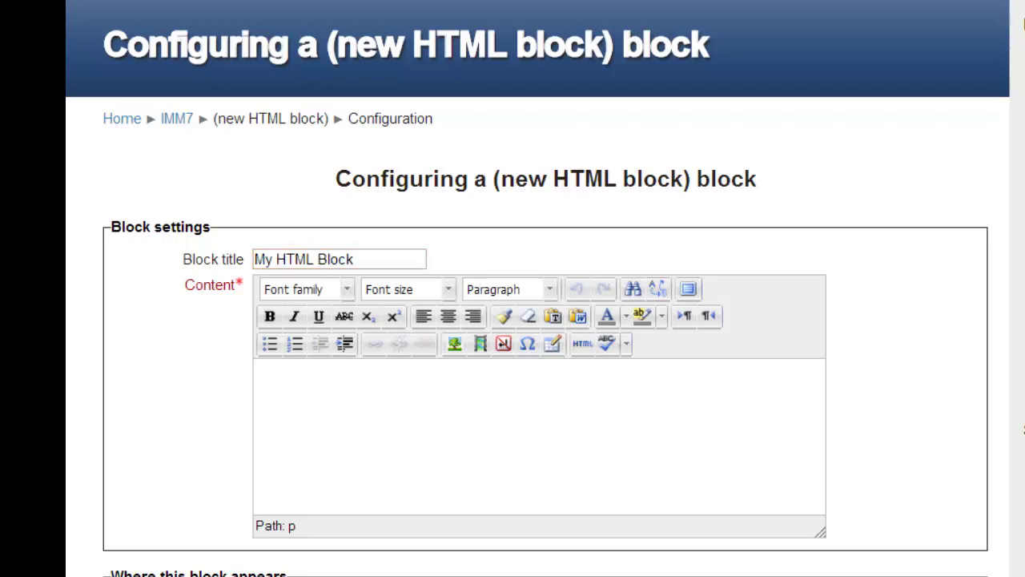
click(582, 343)
text(<strong><em>Title of Article </em></strong> <p>This is my quick note to the class.</p>)
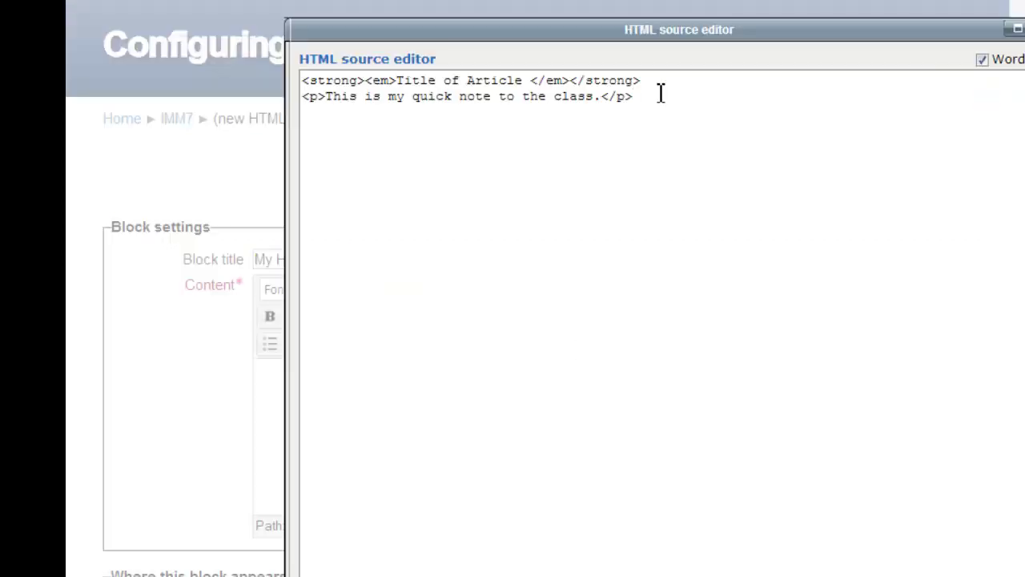
scroll(326, 544, down, 3)
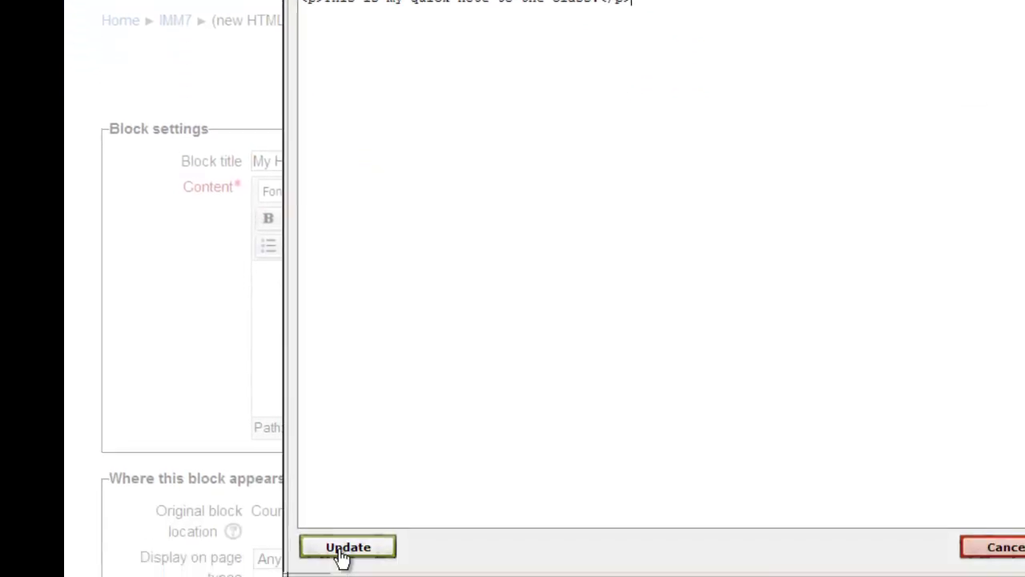
click(340, 555)
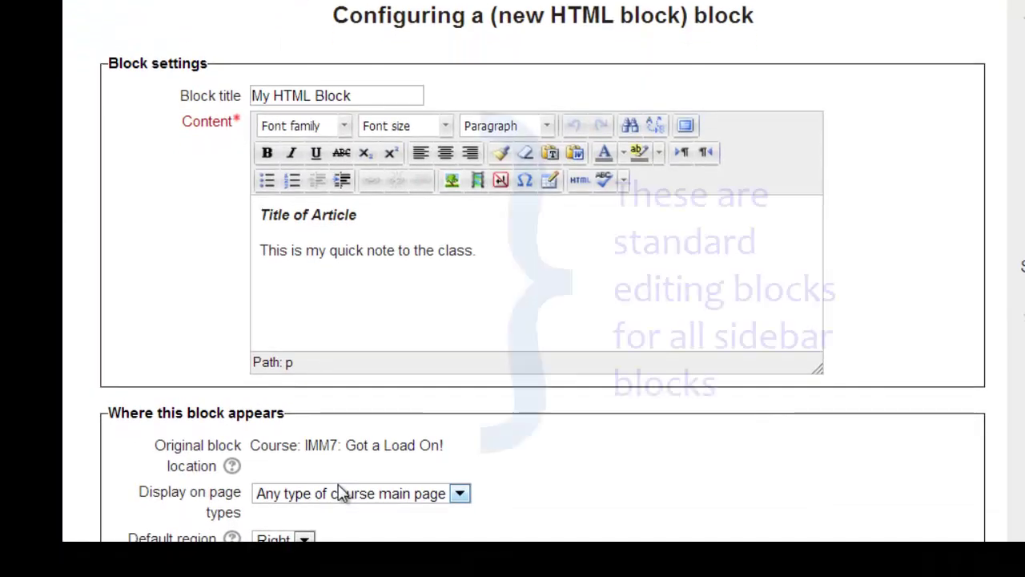
Set the block's default weight and its weight on this page to -10 (first), and save the changes
scroll(331, 281, down, 5)
click(328, 275)
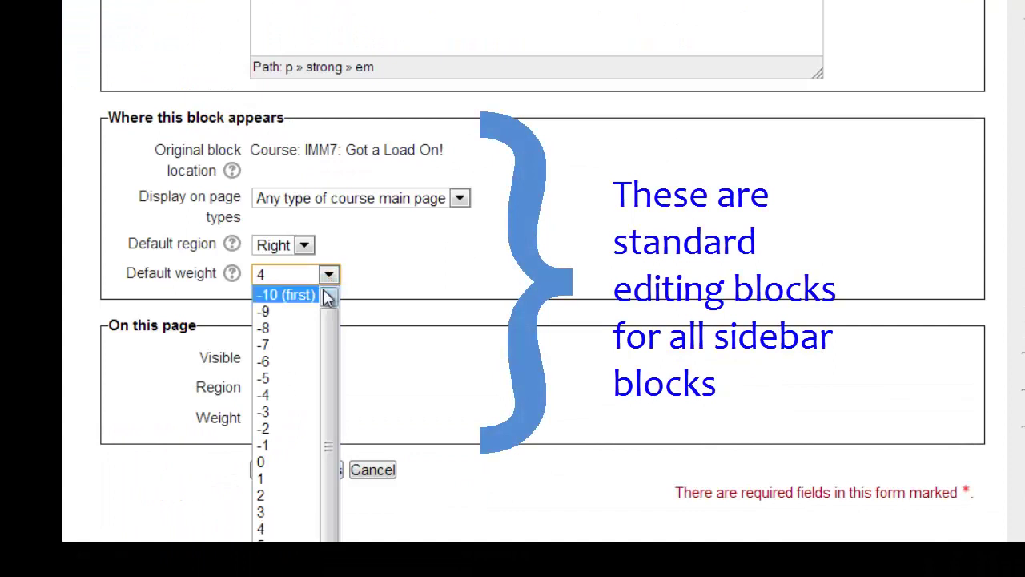
click(322, 296)
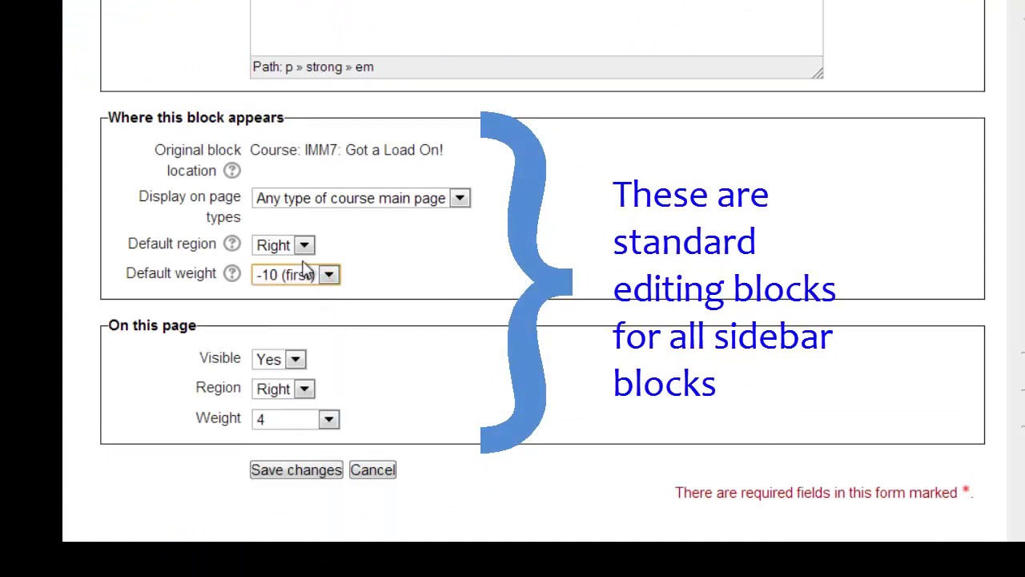
click(330, 419)
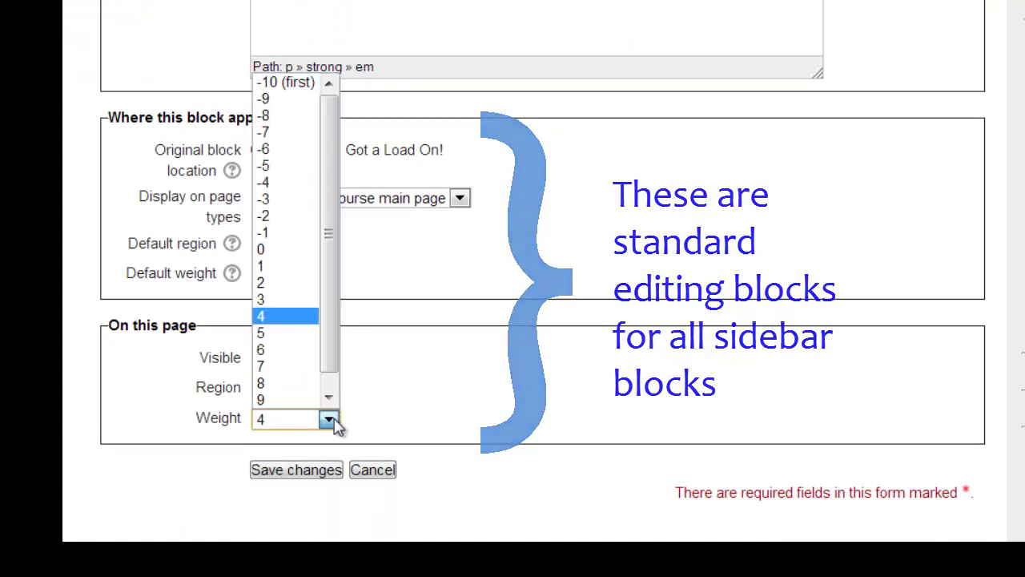
click(298, 81)
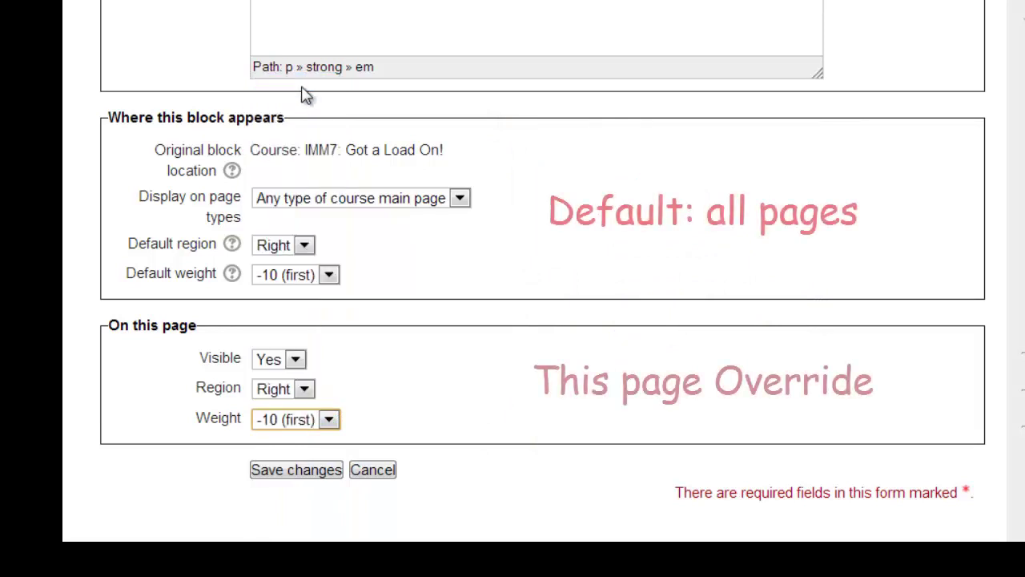
click(315, 476)
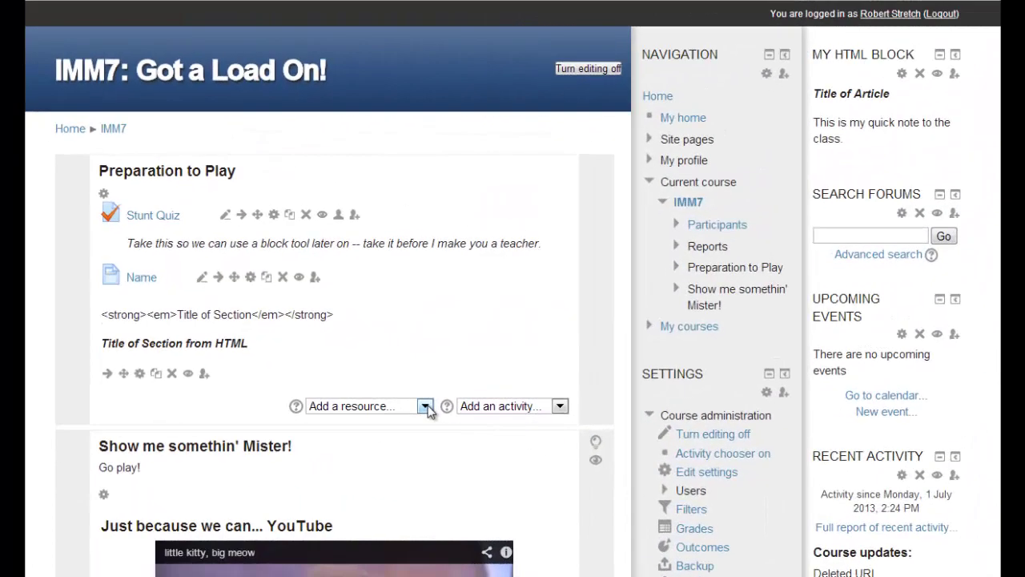
click(424, 406)
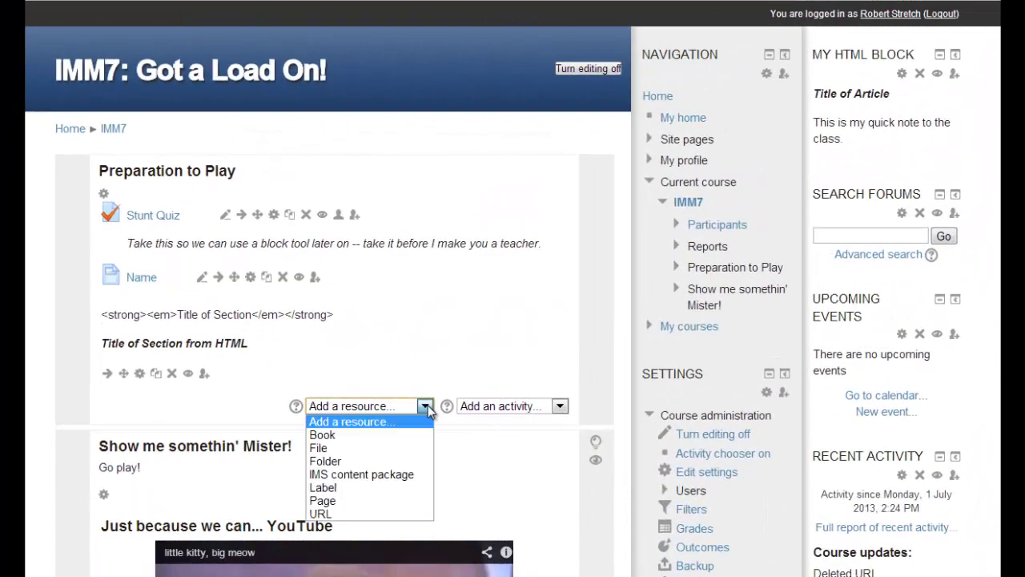
click(390, 513)
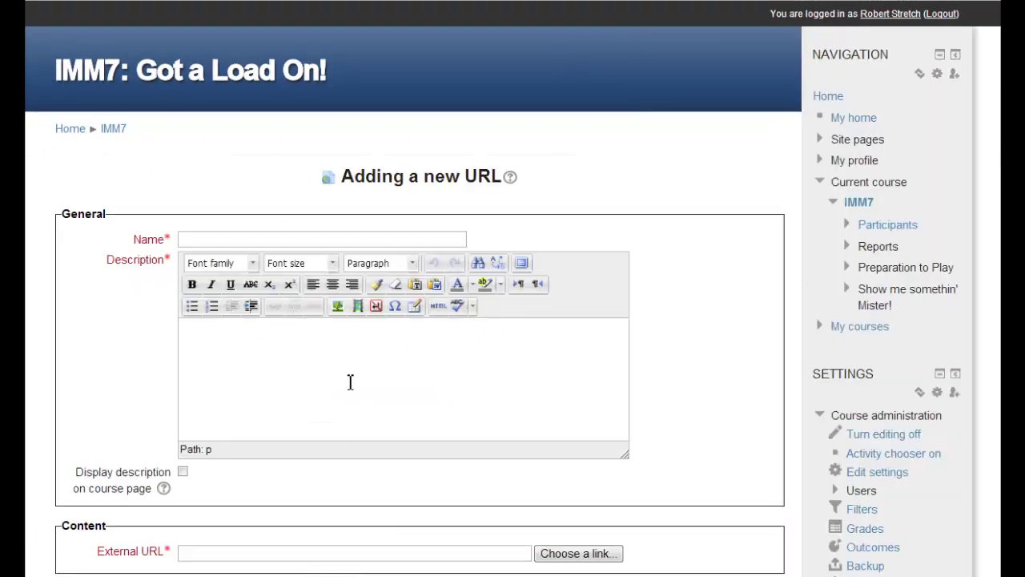
click(294, 241)
text(My URL)
click(277, 329)
text(This will link me.)
click(222, 553)
text(http://www.moodle.org)
Check the URL's display options, keep Automatic, and save the resource, returning to the course
scroll(439, 488, down, 2)
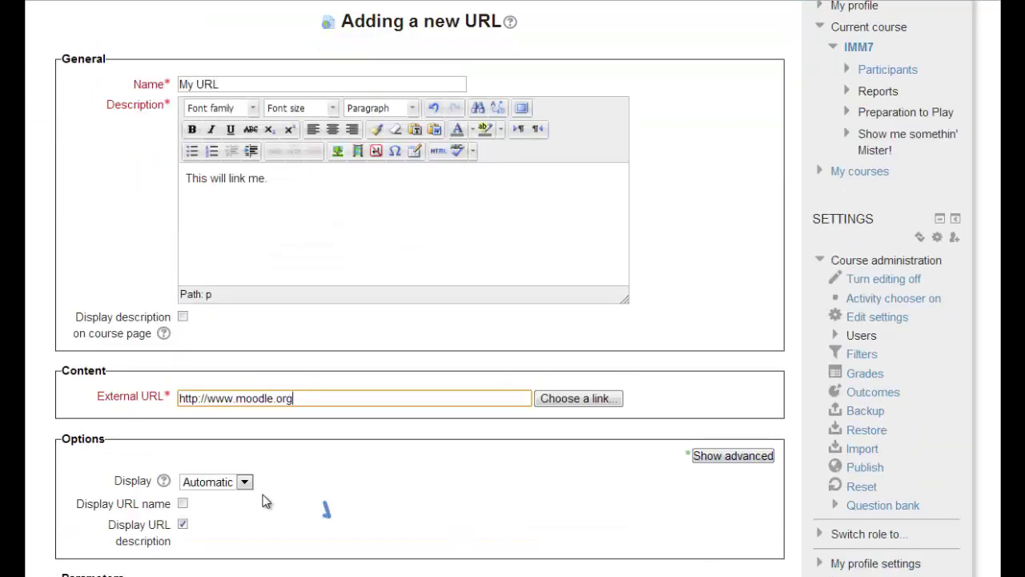
click(245, 481)
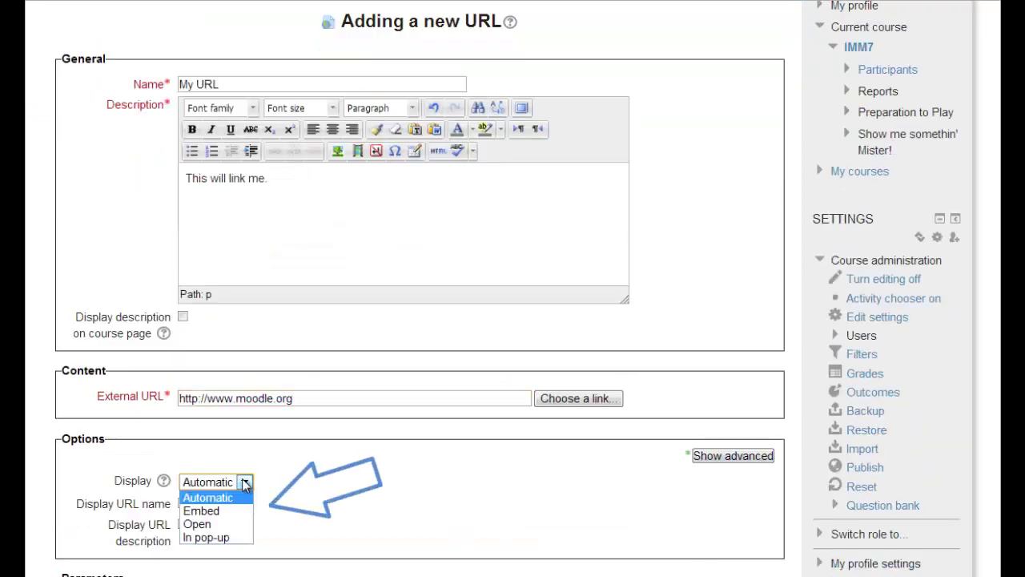
click(245, 481)
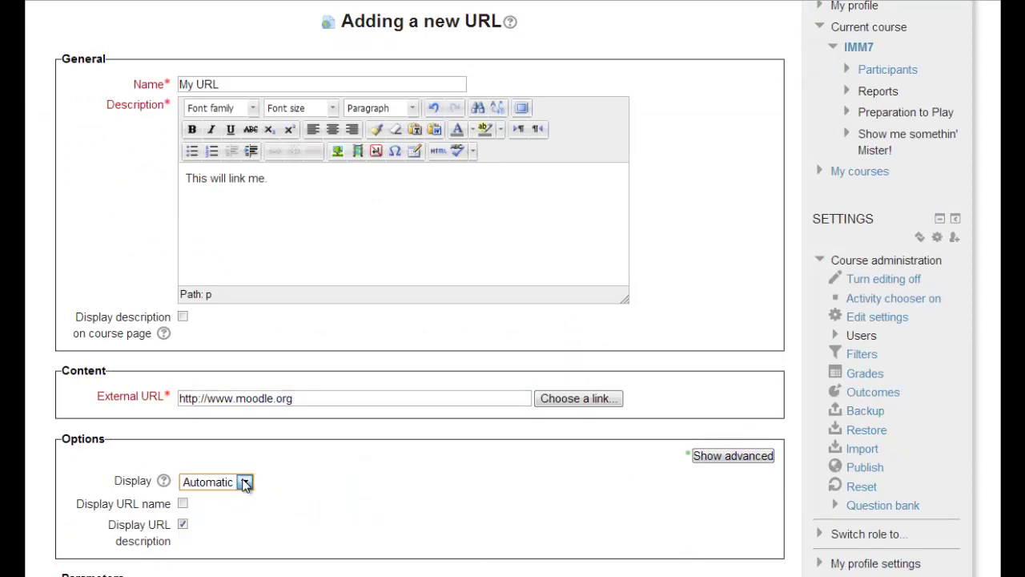
scroll(362, 503, down, 4)
scroll(362, 503, down, 2)
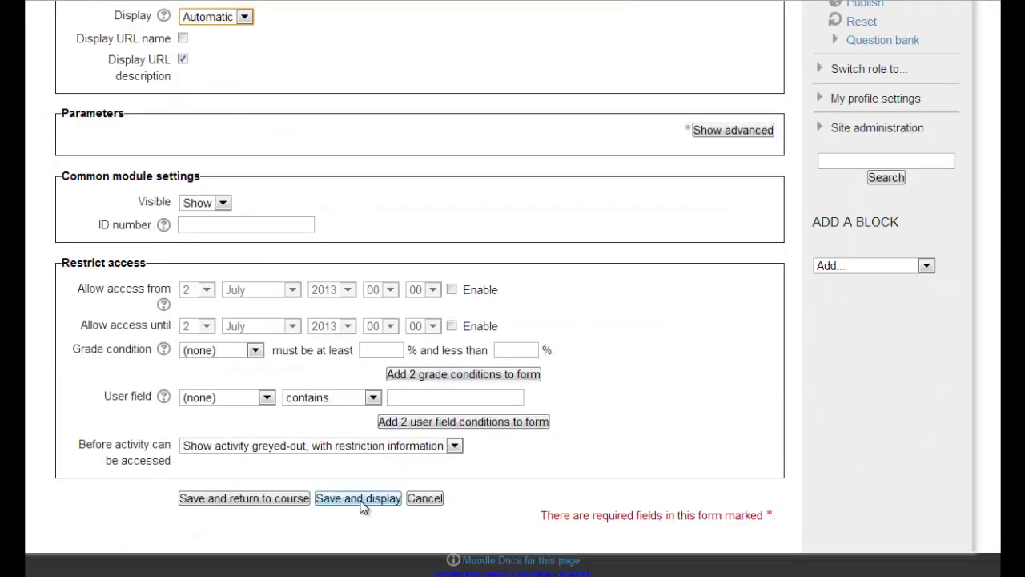
click(271, 497)
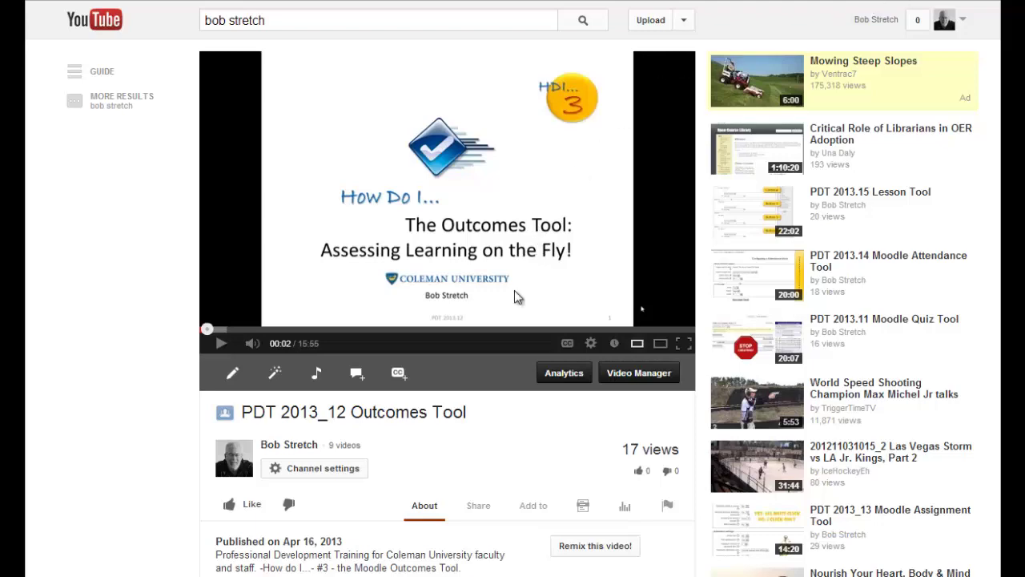
On YouTube, copy the 560 × 315 iframe embed code of the PDT 2013_12 Outcomes Tool video
click(478, 511)
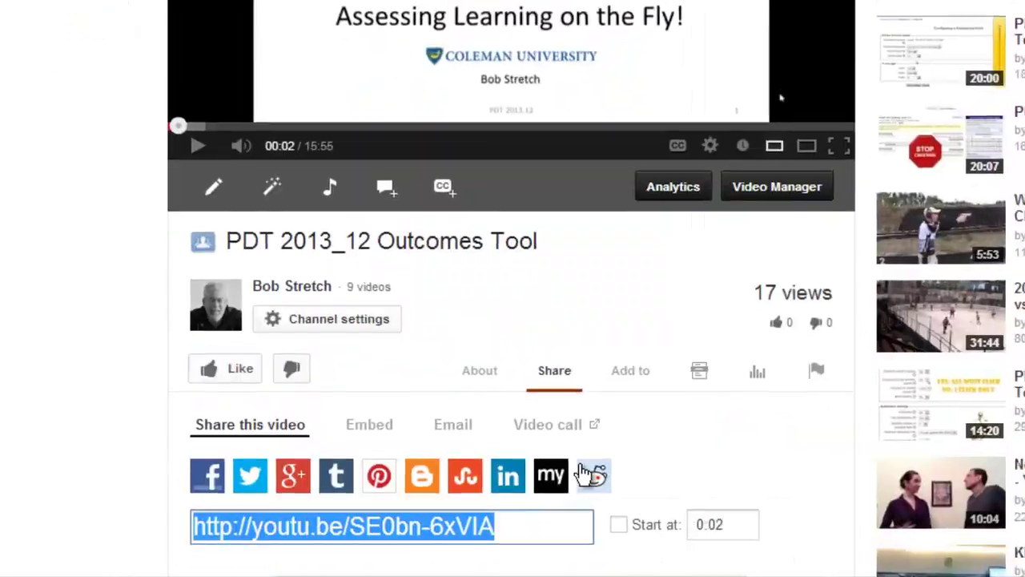
scroll(592, 473, down, 3)
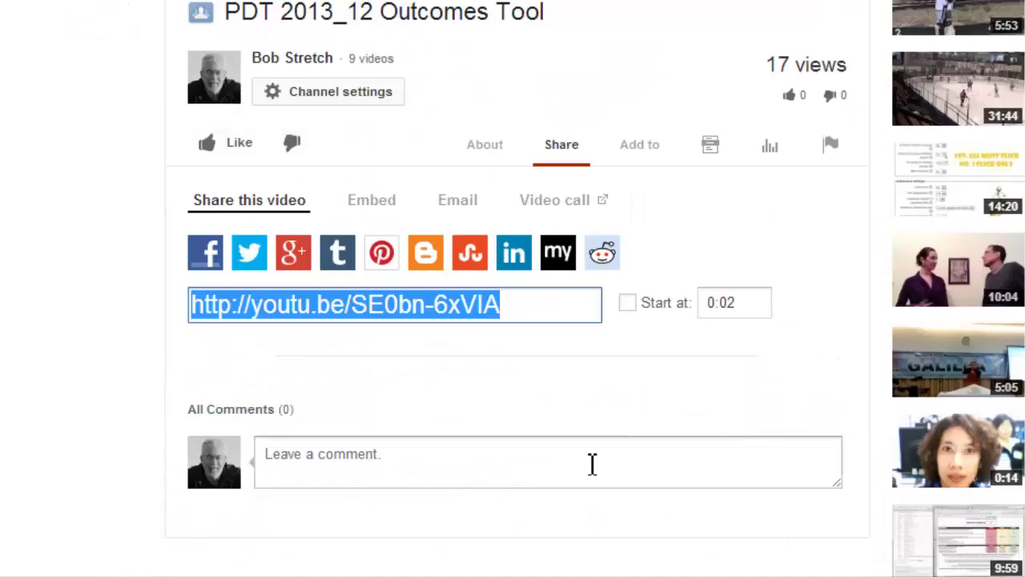
scroll(592, 464, down, 2)
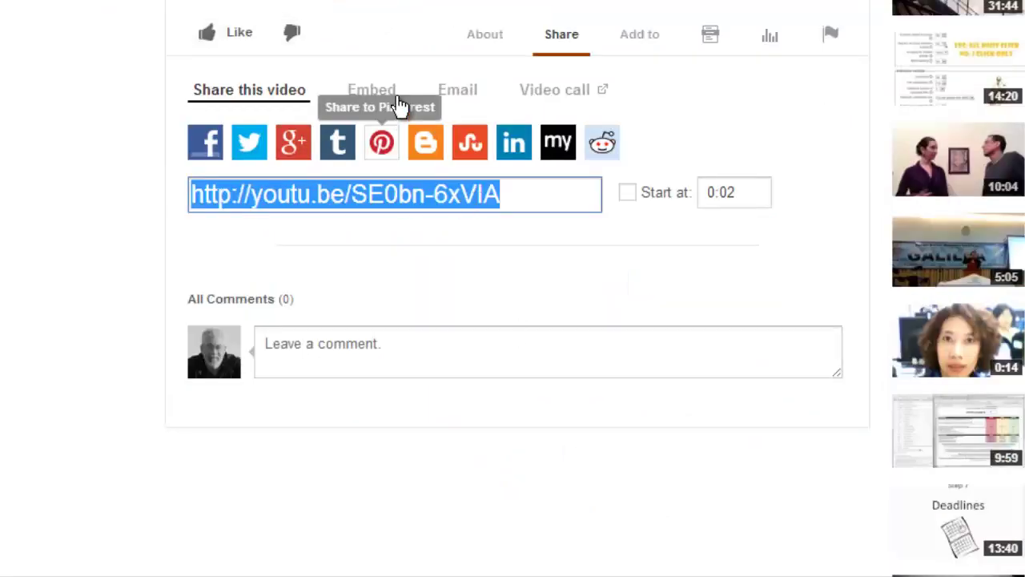
click(387, 97)
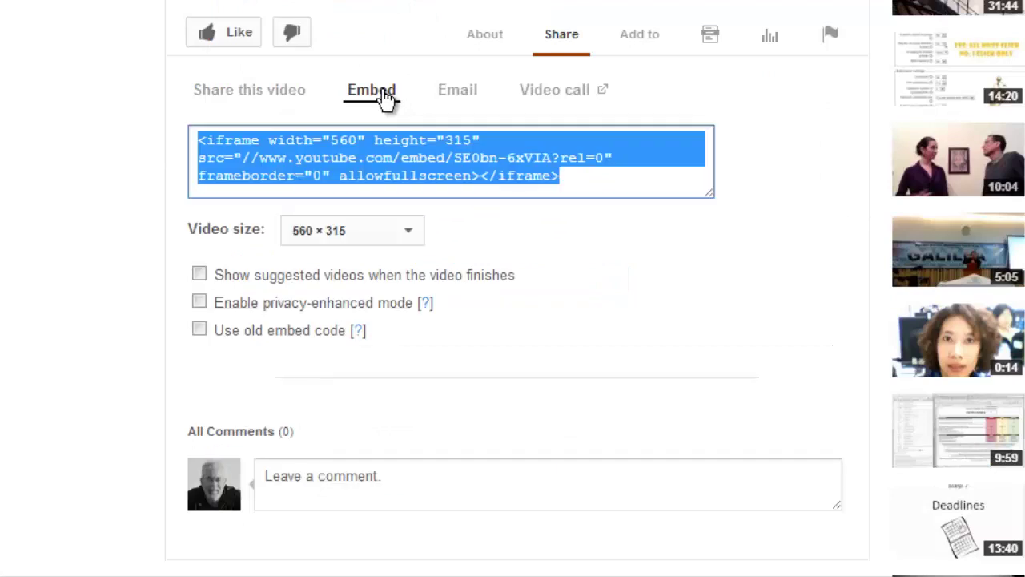
key(ctrl+c)
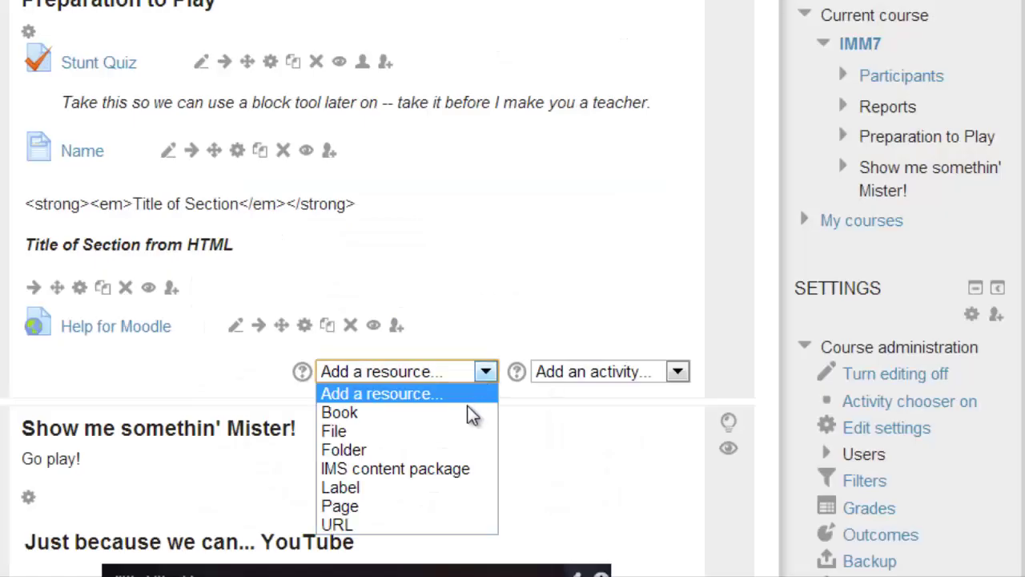
Add a label to Preparation to Play with the copied YouTube embed code as its HTML source, and play the embedded video
click(461, 486)
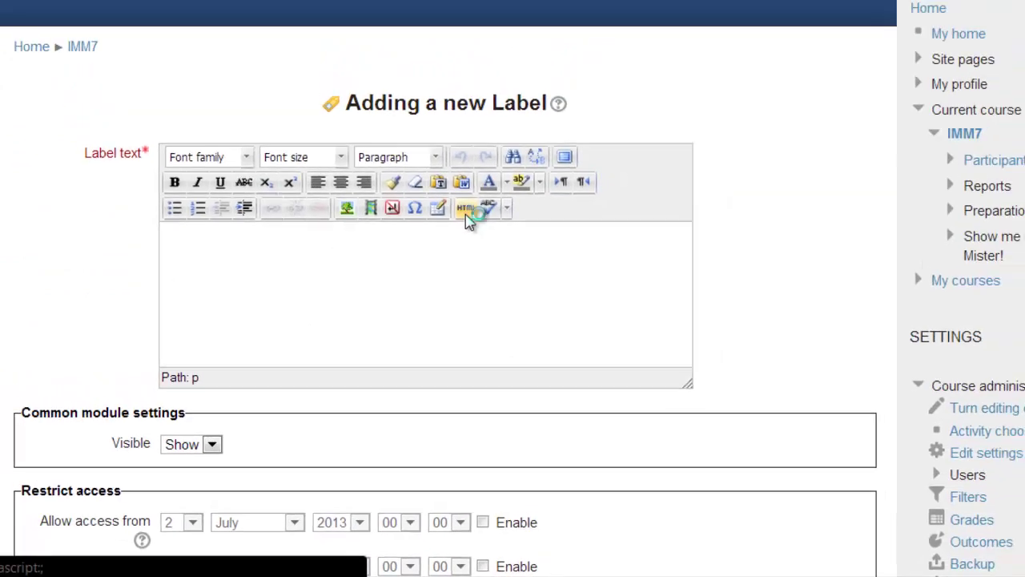
click(503, 135)
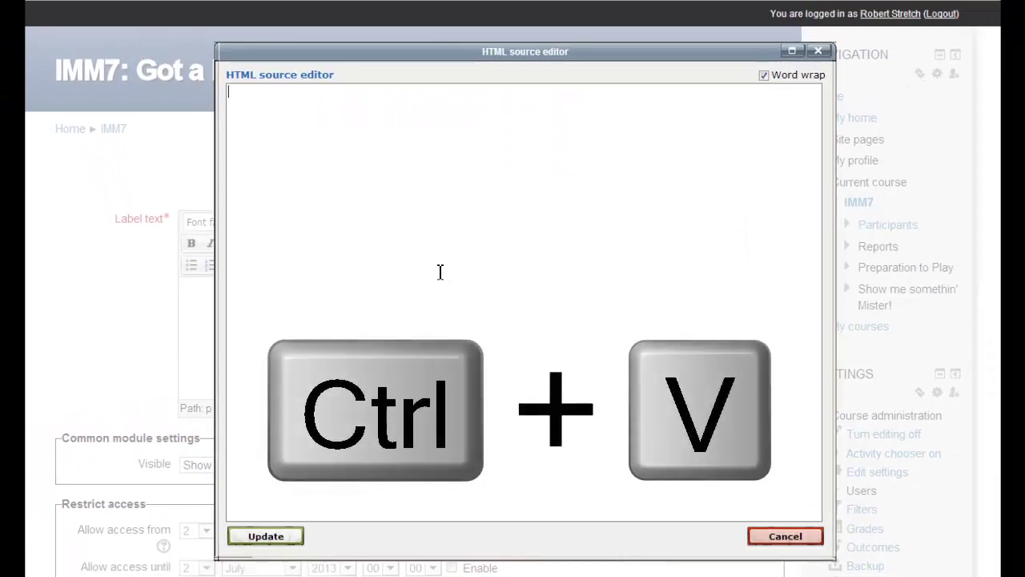
key(ctrl+v)
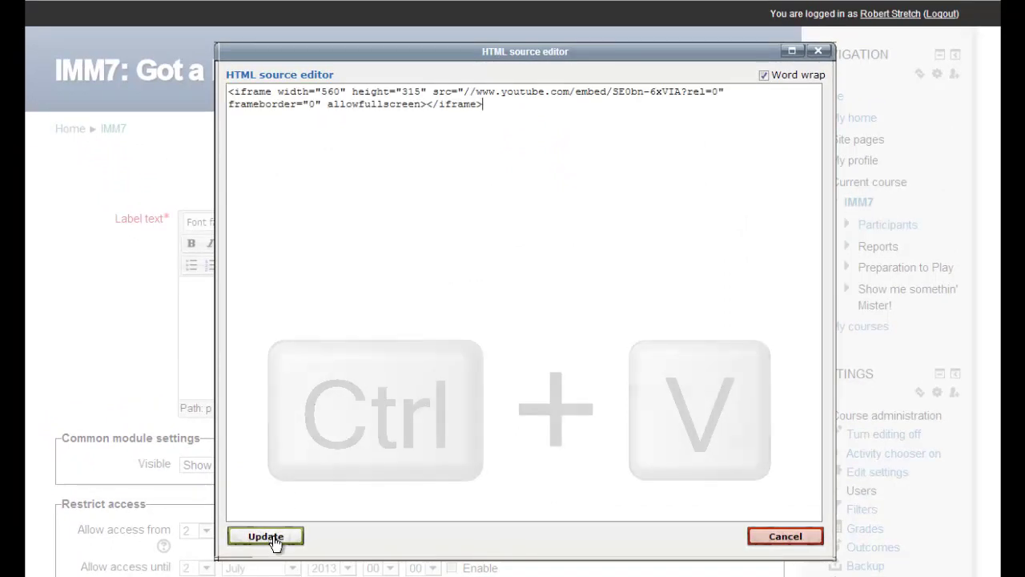
click(273, 542)
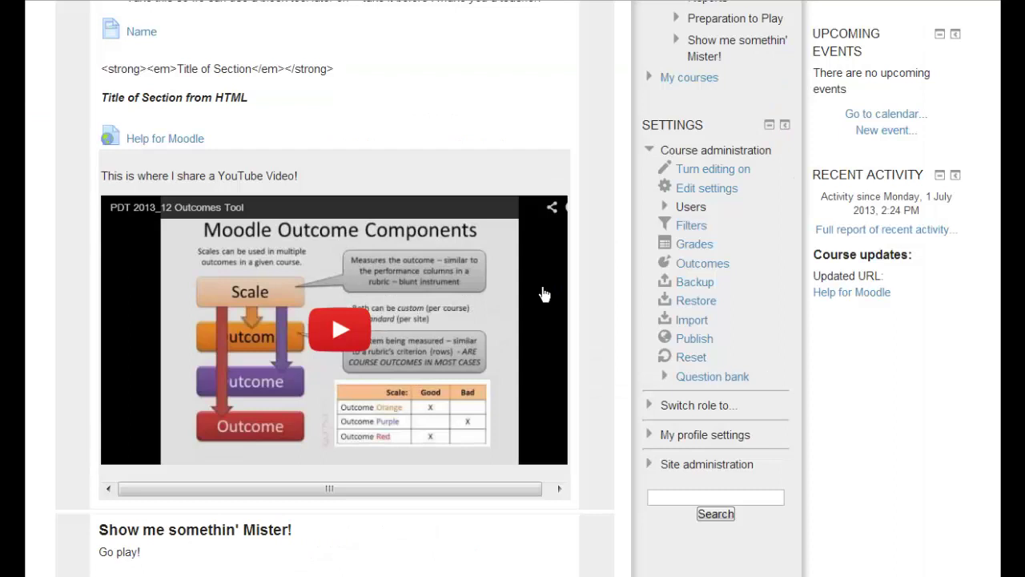
click(335, 336)
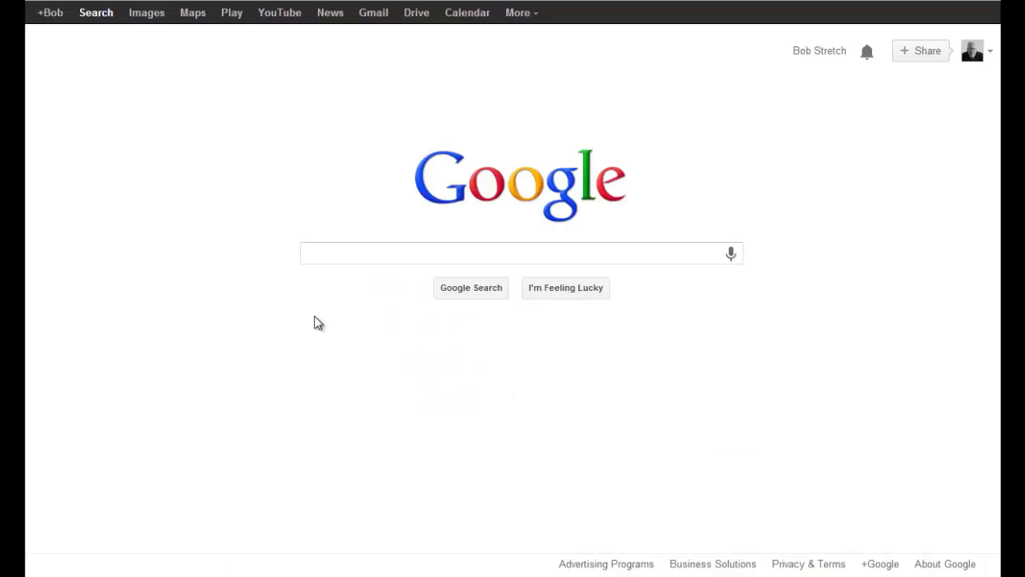
Search Google for "rss feeds computer news" and get the All Computer Weekly Content feed address from the ComputerWeekly.com RSS page
click(323, 252)
text(RSS)
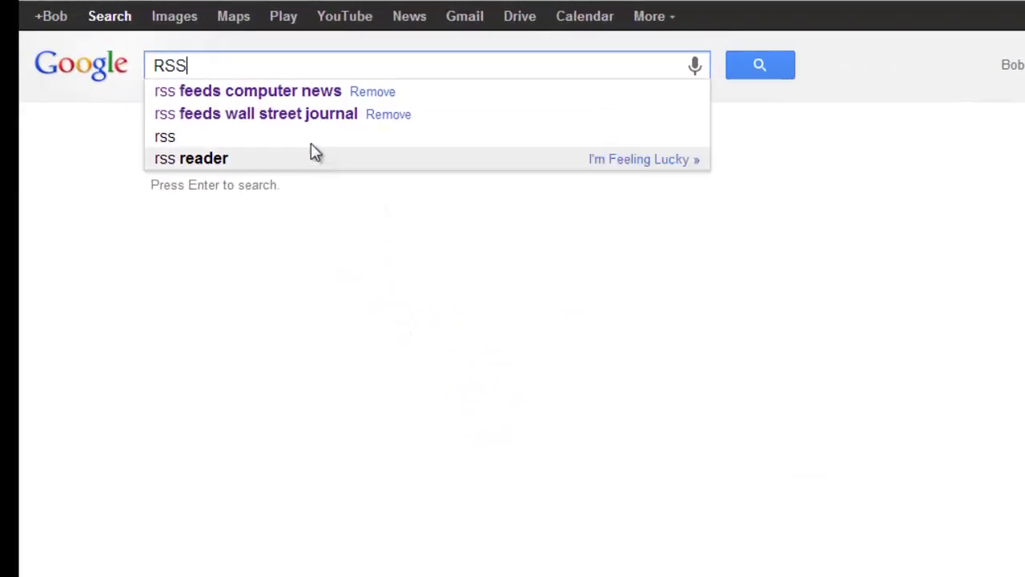
click(290, 97)
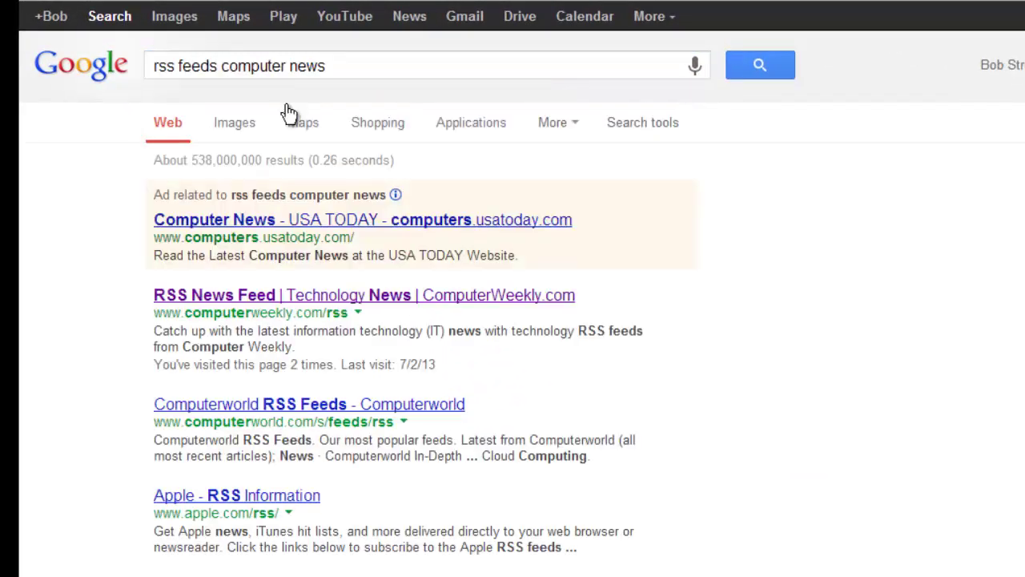
click(294, 297)
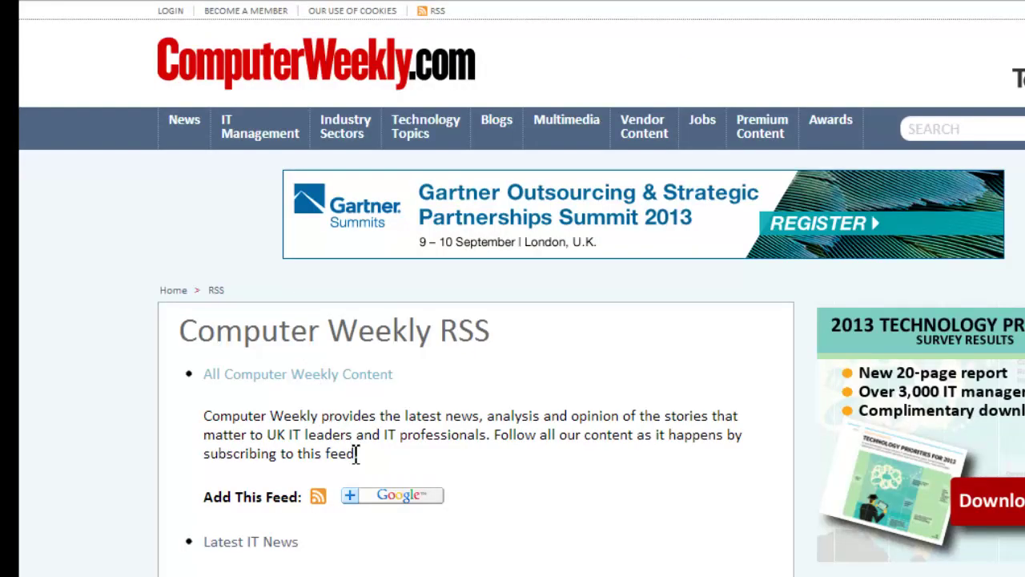
click(378, 497)
drag(501, 253, 320, 234)
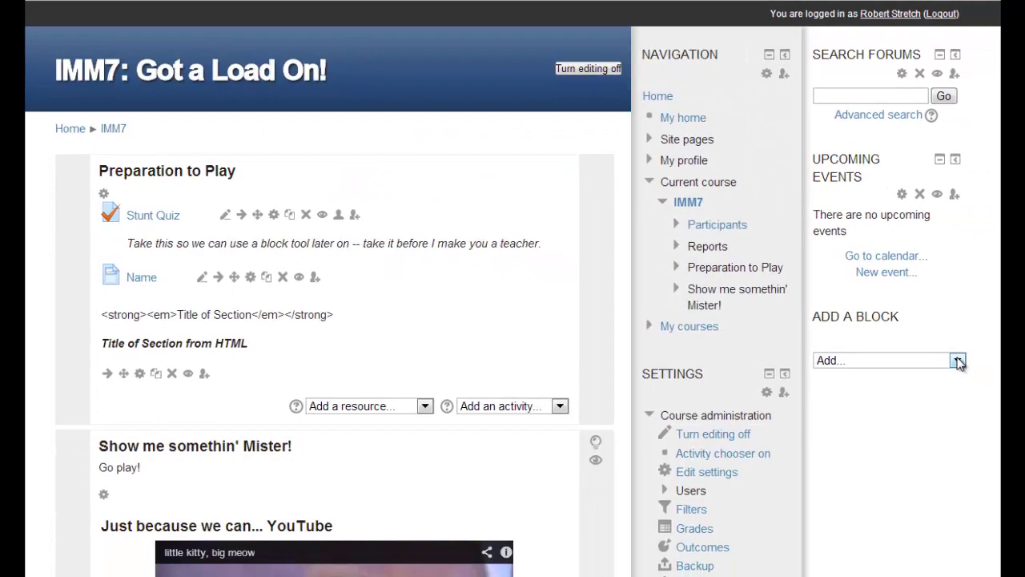
click(957, 360)
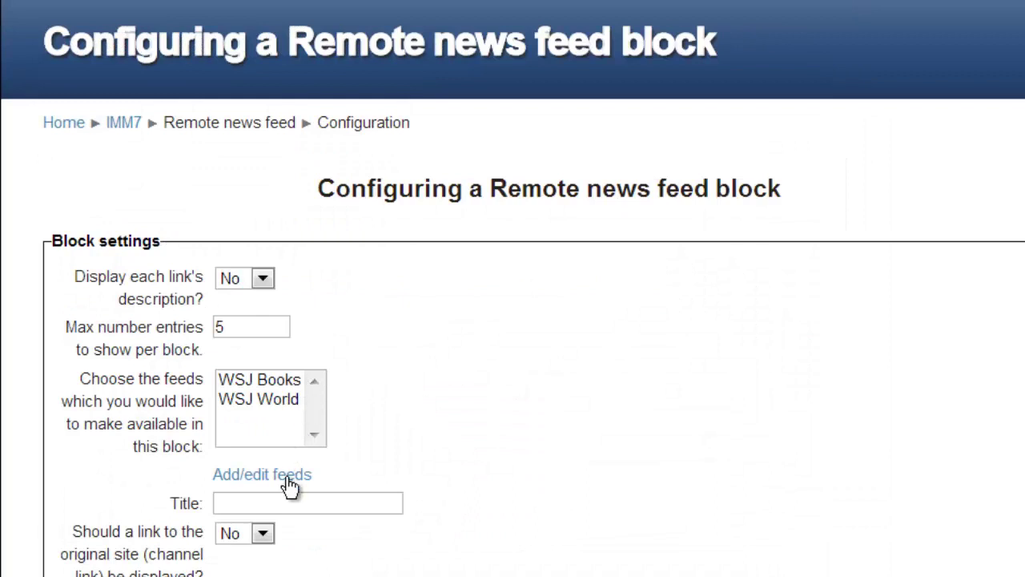
click(285, 476)
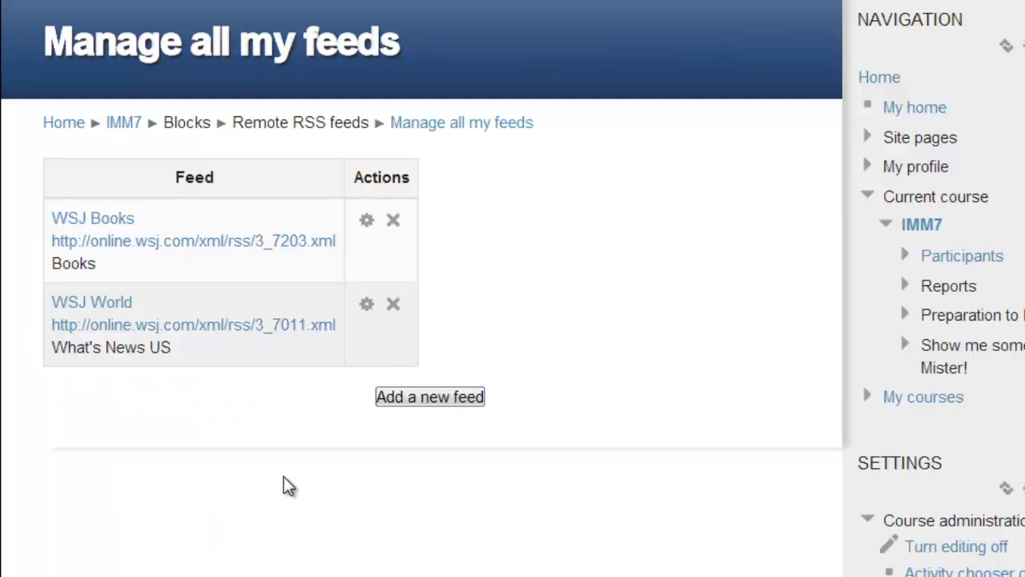
click(408, 398)
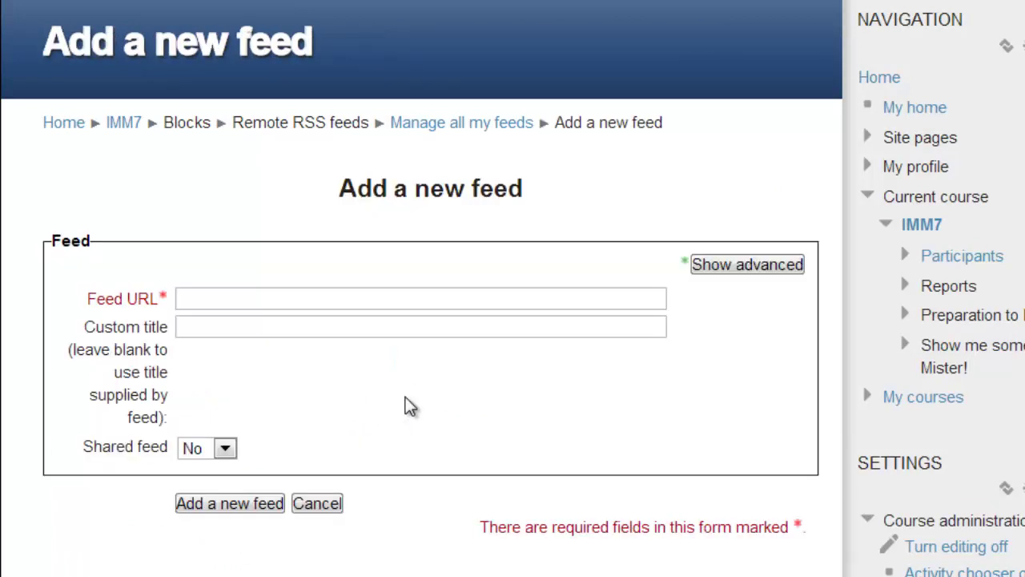
click(340, 299)
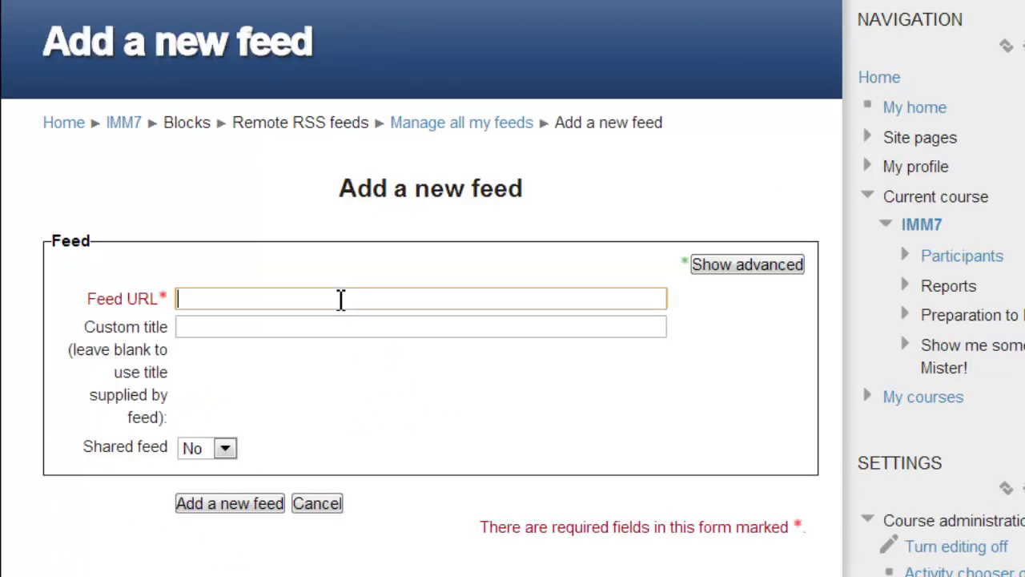
key(ctrl+v)
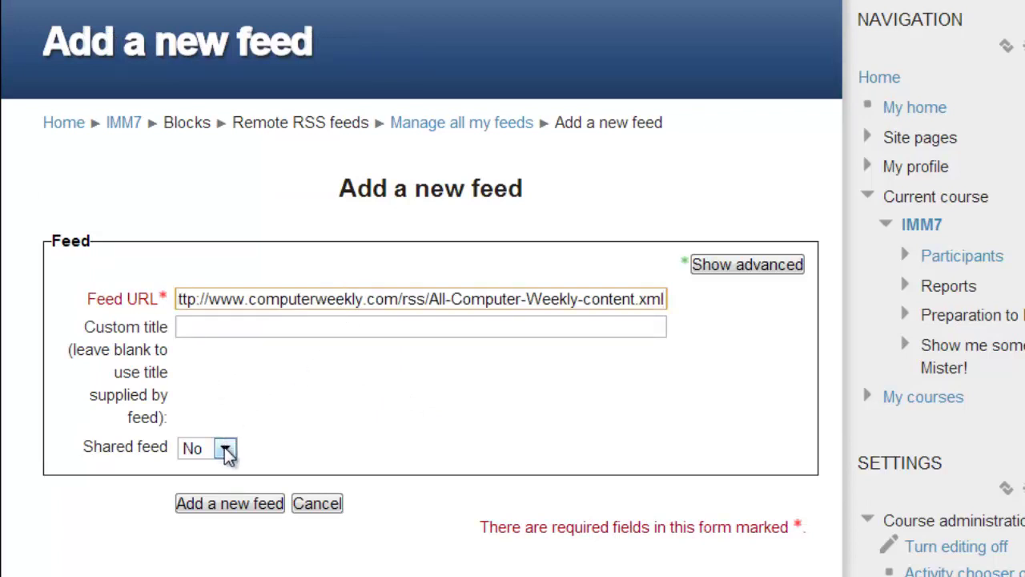
click(232, 510)
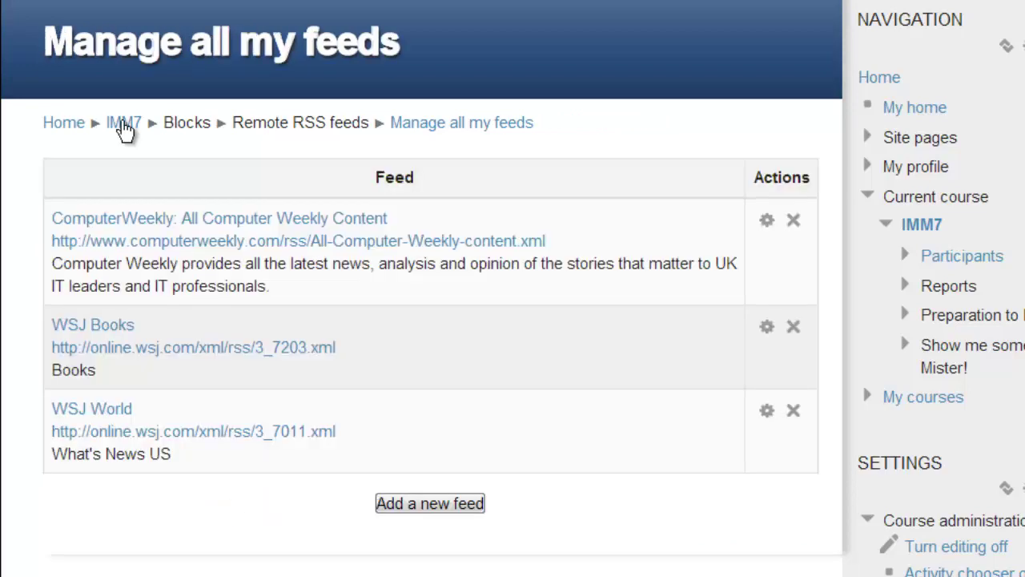
Return to the IMM7 news feed block's configuration, choose the ComputerWeekly: All Computer Weekly Content feed and title the block ComputerWeekly
click(123, 127)
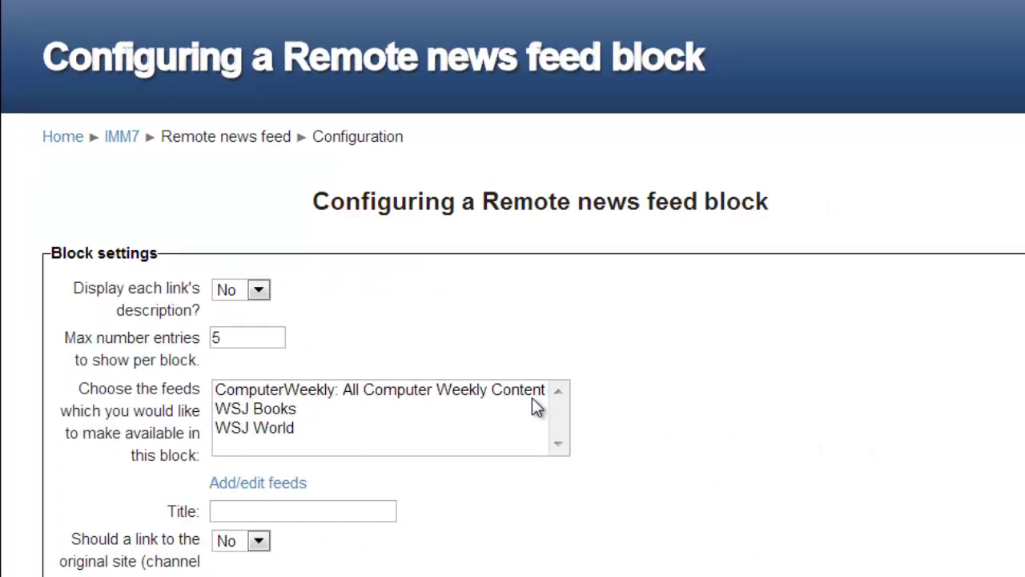
click(451, 389)
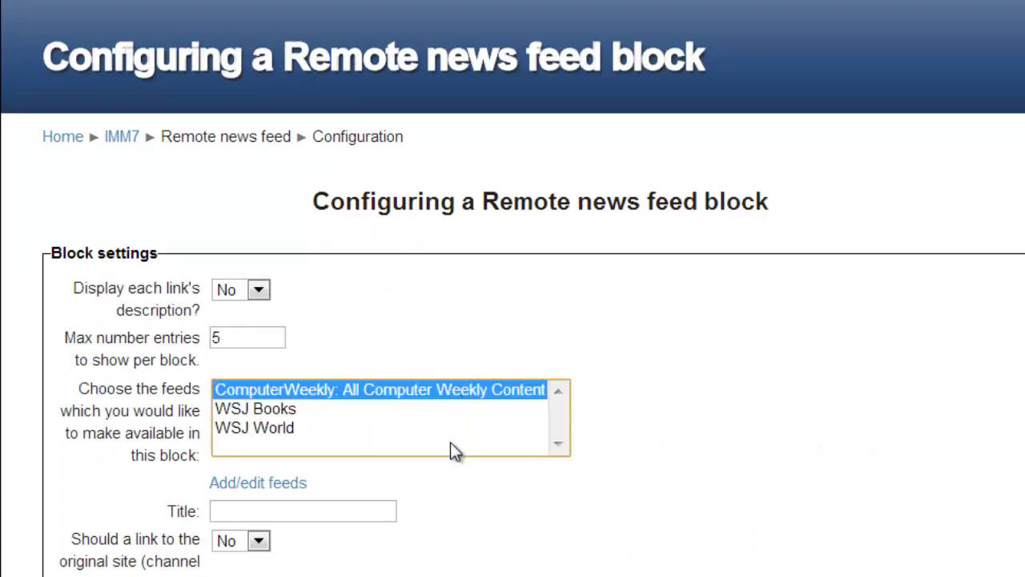
scroll(449, 446, down, 2)
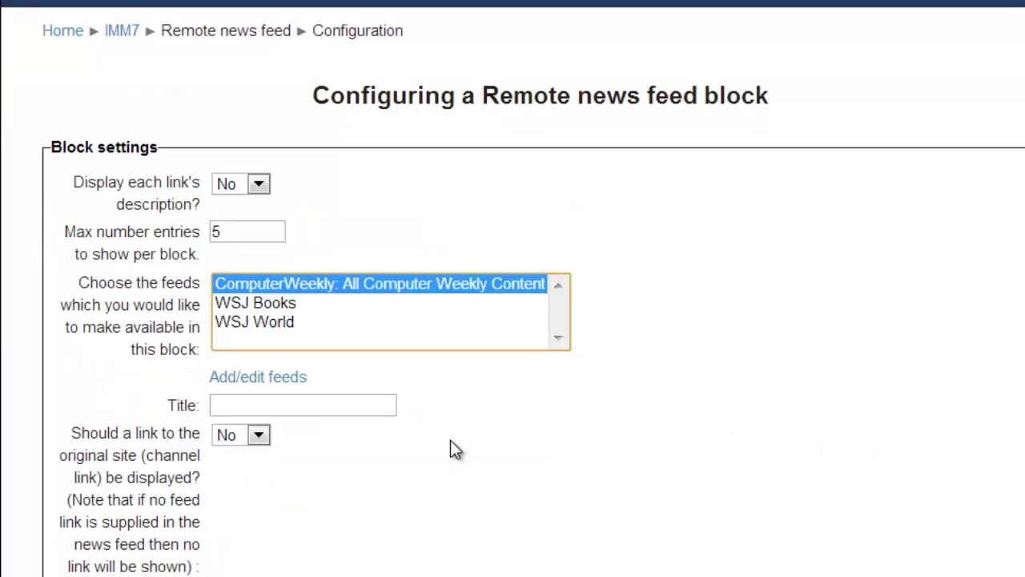
click(357, 406)
text(Computer)
key(BackSpace)
text(Weekly)
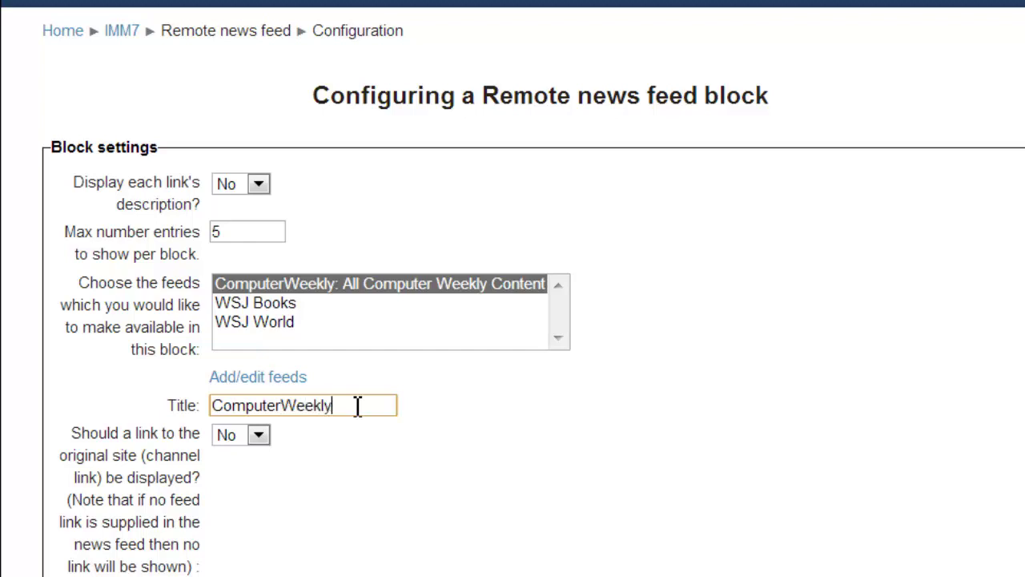
Set both the original site link and the channel image to Yes for the news feed block
click(260, 436)
click(248, 471)
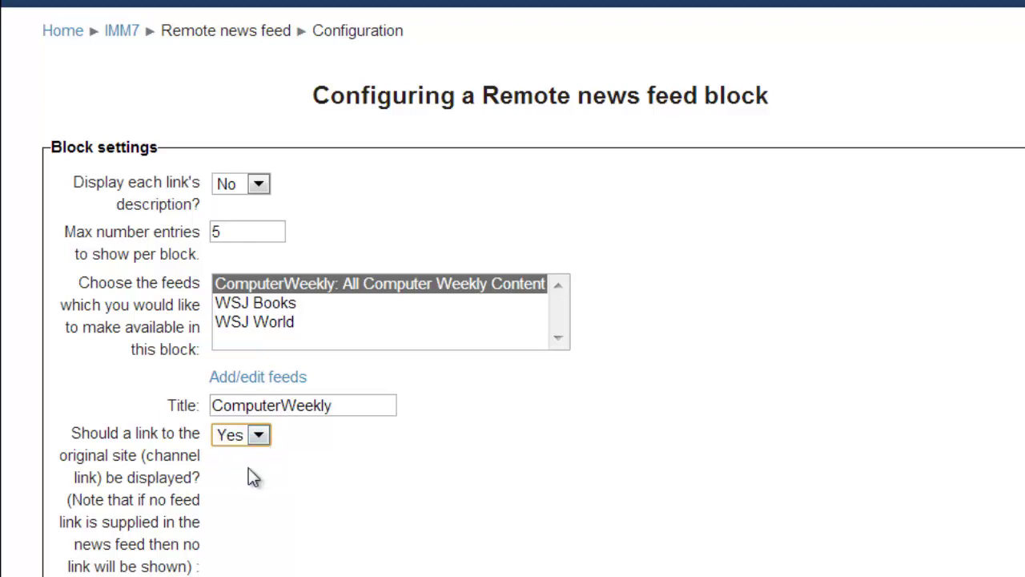
scroll(253, 477, down, 3)
click(258, 490)
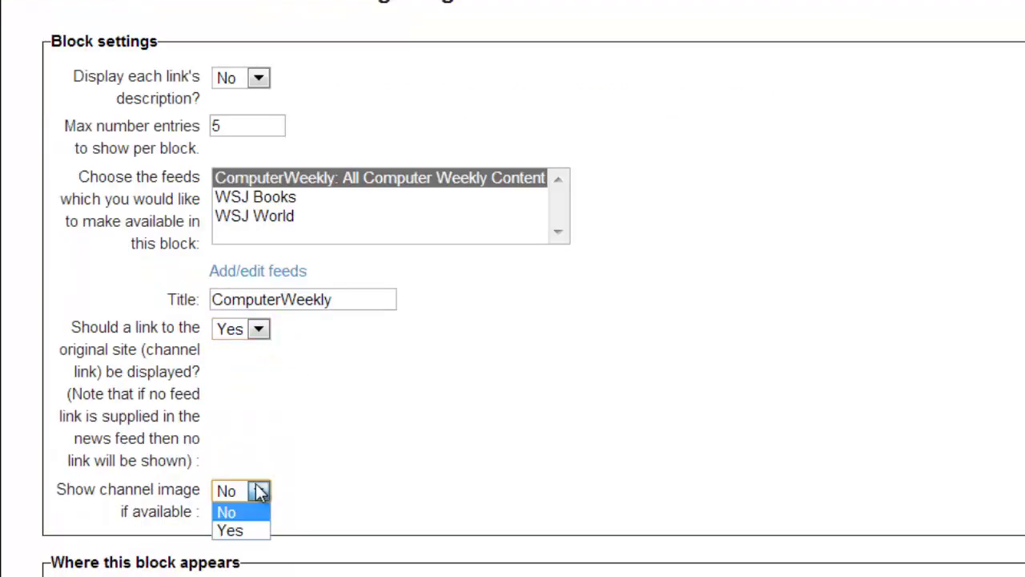
click(250, 530)
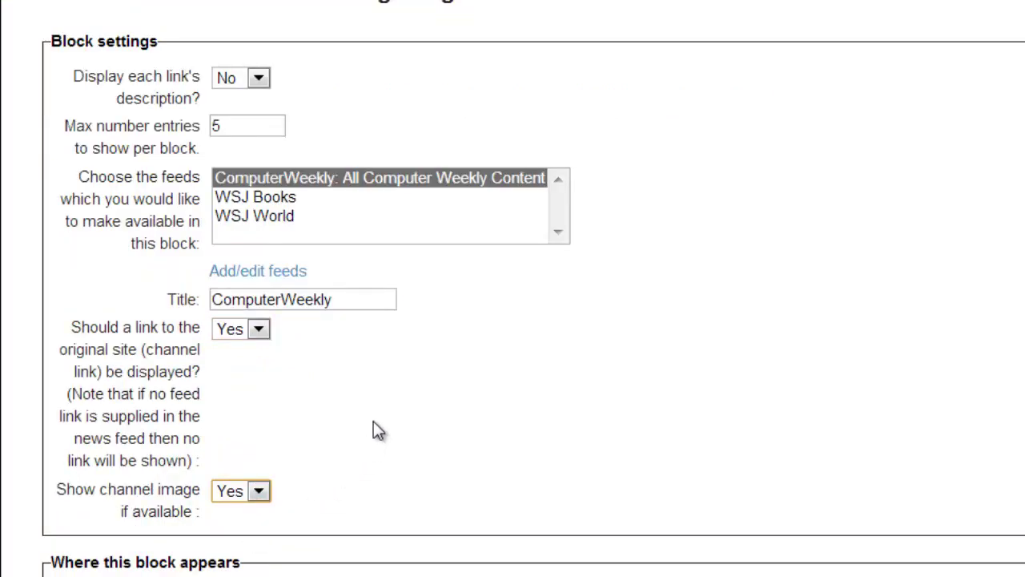
Keep the block on any type of course main page, set its default weight and page weight to -8, and save the changes
scroll(373, 423, down, 10)
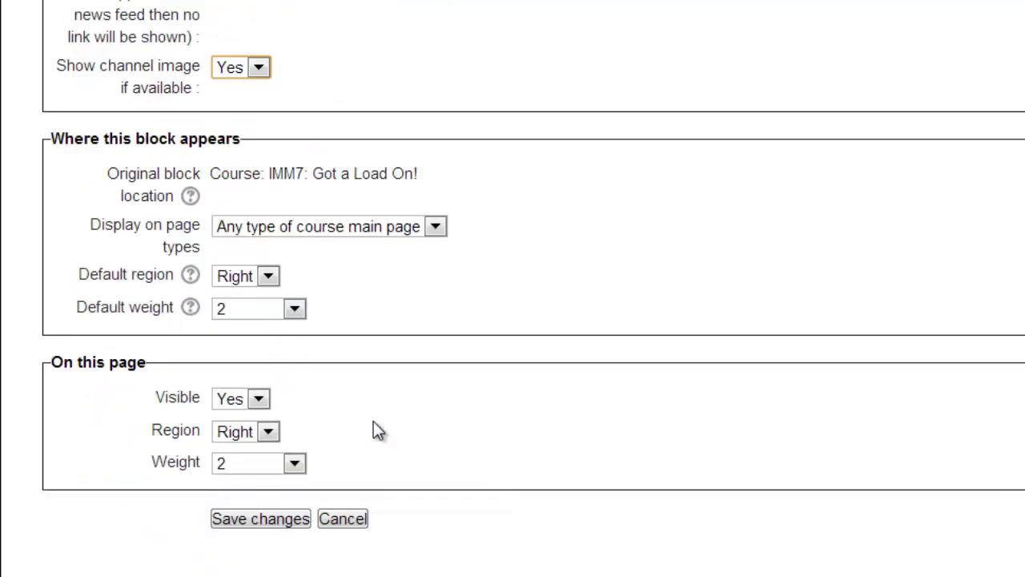
click(436, 227)
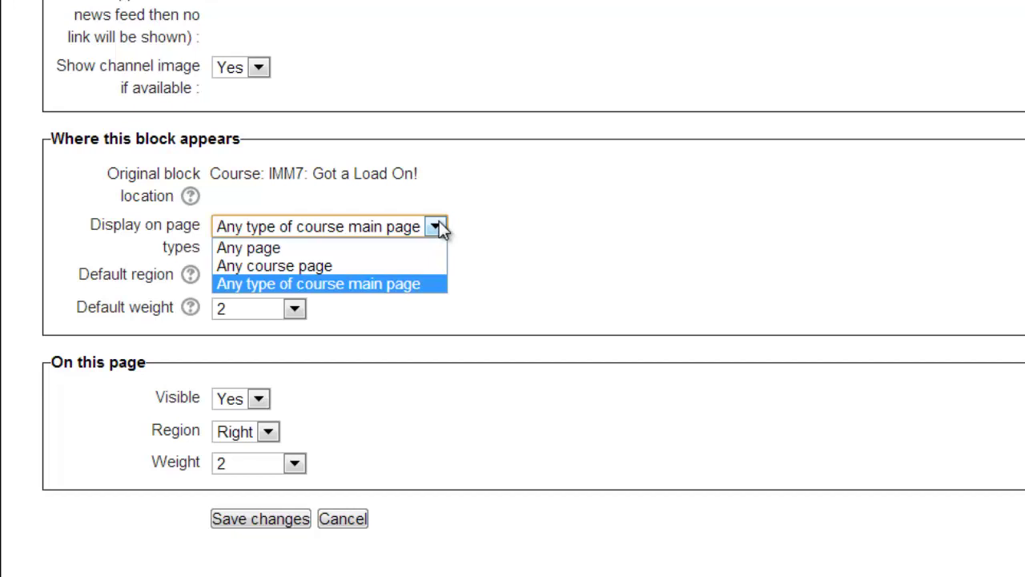
click(439, 224)
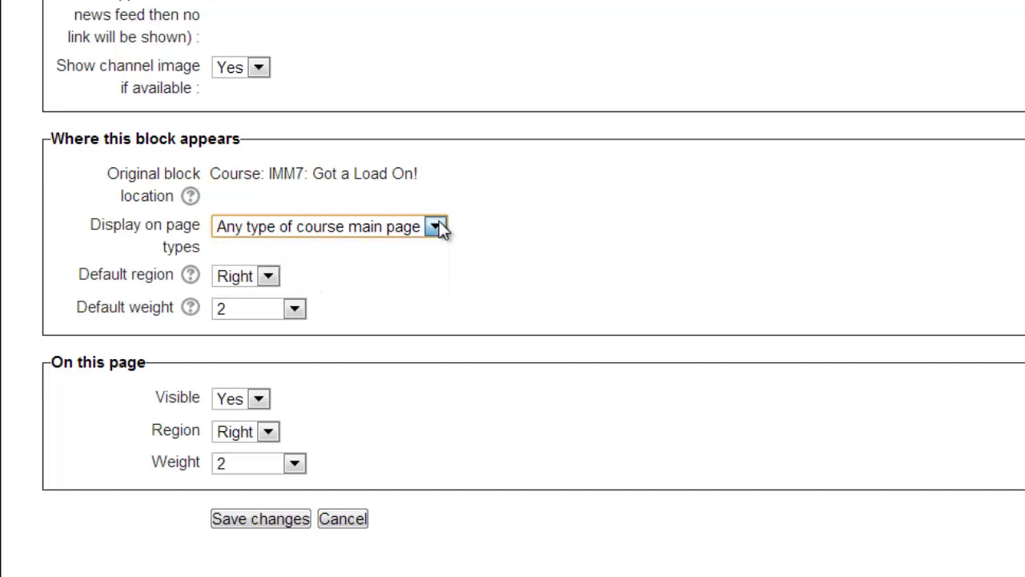
click(294, 308)
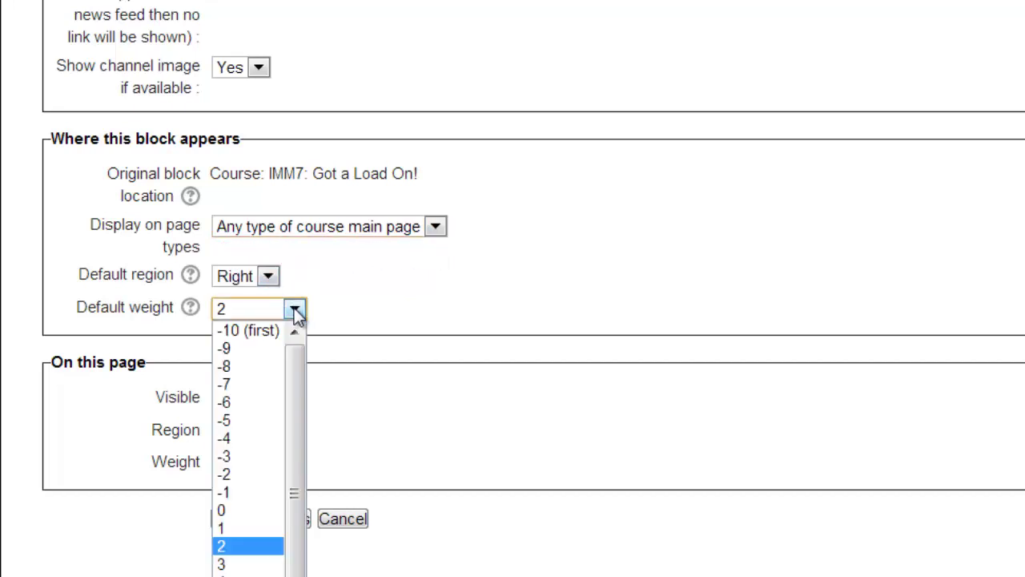
click(264, 367)
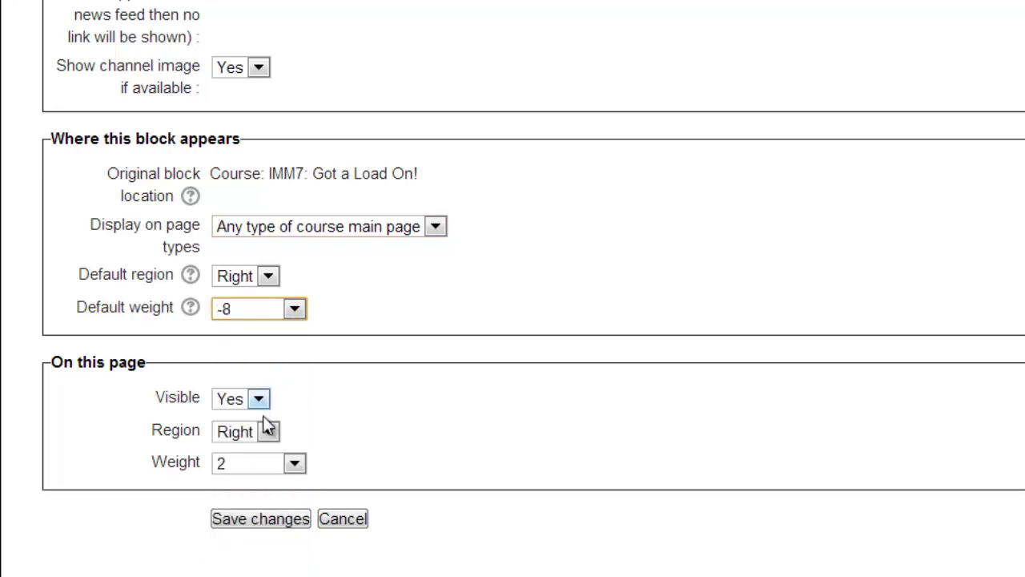
click(296, 464)
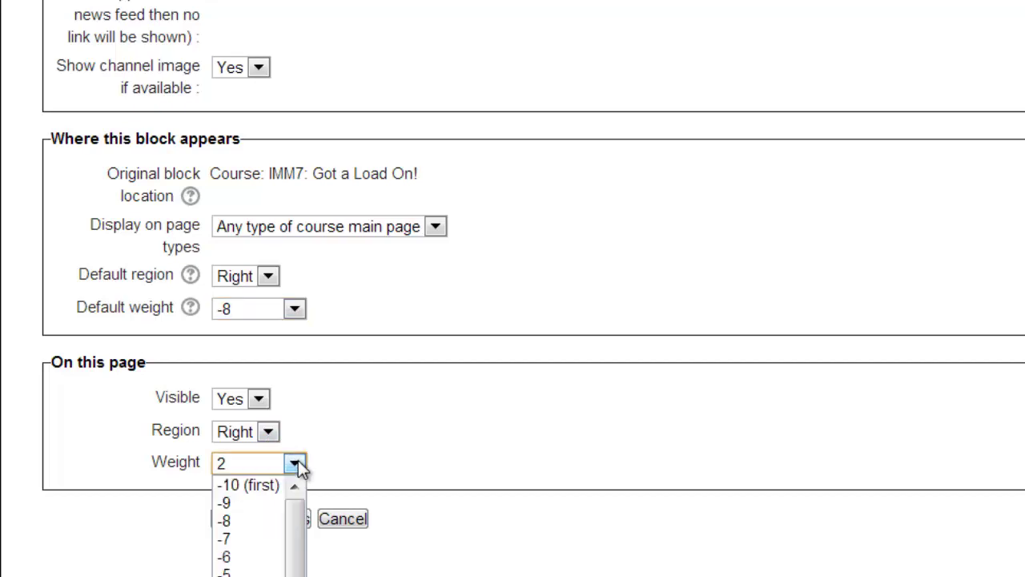
click(261, 518)
click(259, 517)
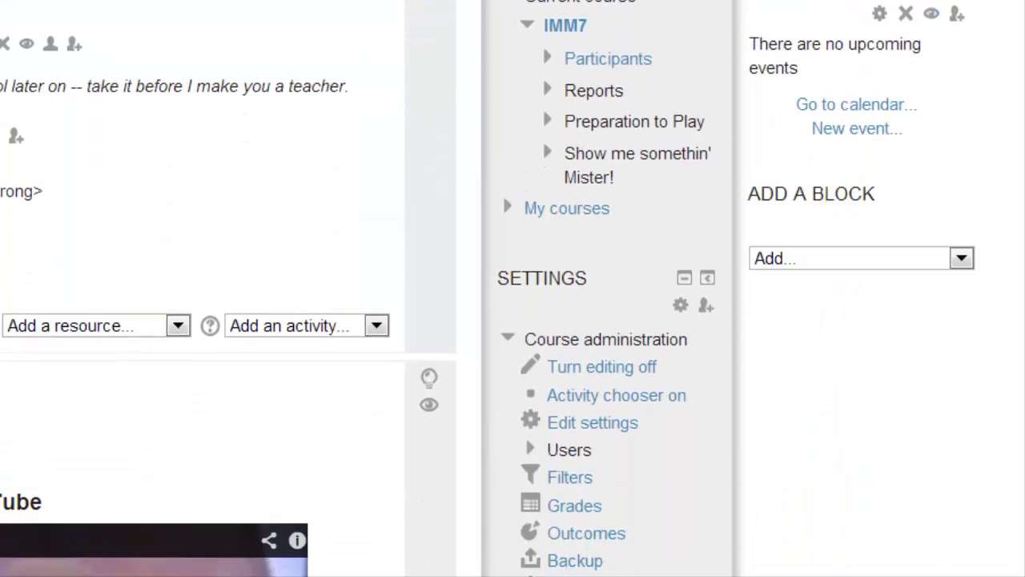
Add a Blog menu block to the IMM7 course page
click(962, 258)
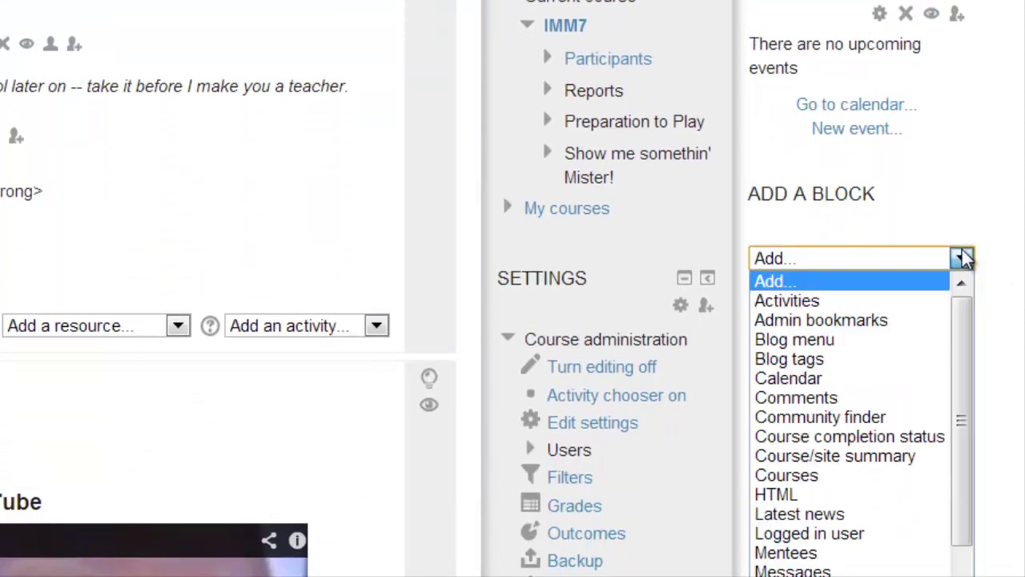
click(898, 342)
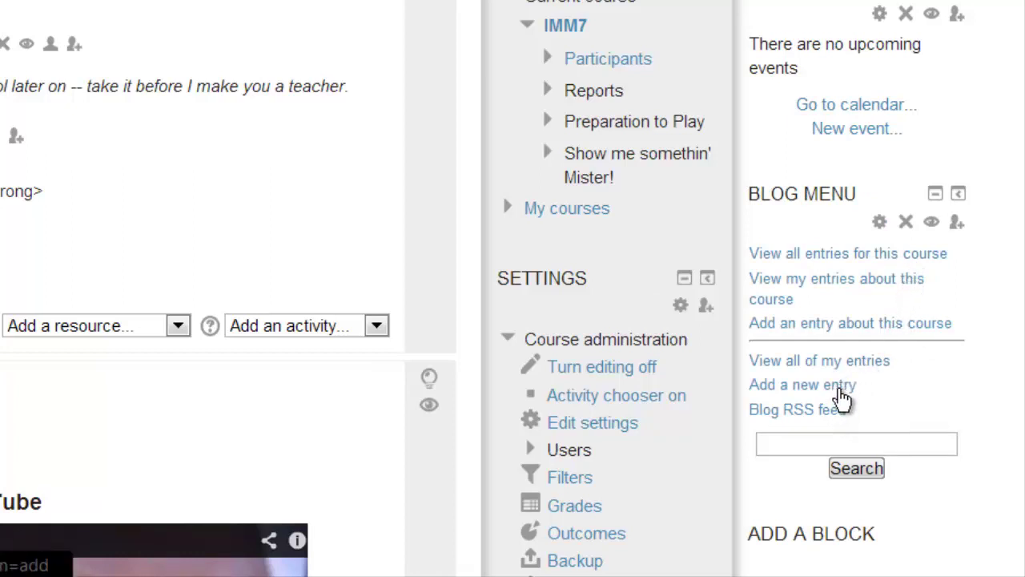
Start a blog entry about this course titled "How we doing?" with the body text "GREAT!"
click(852, 324)
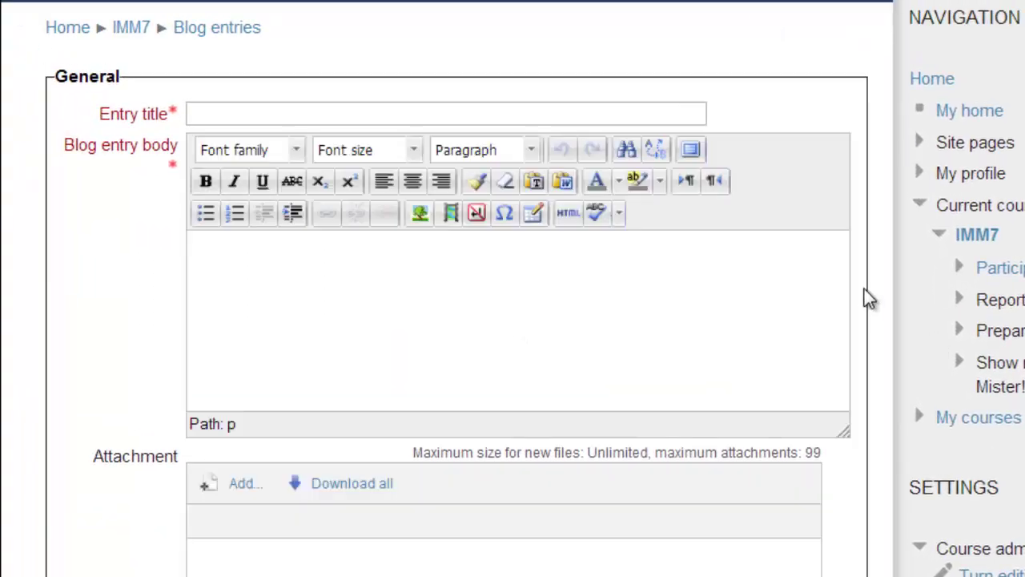
click(554, 110)
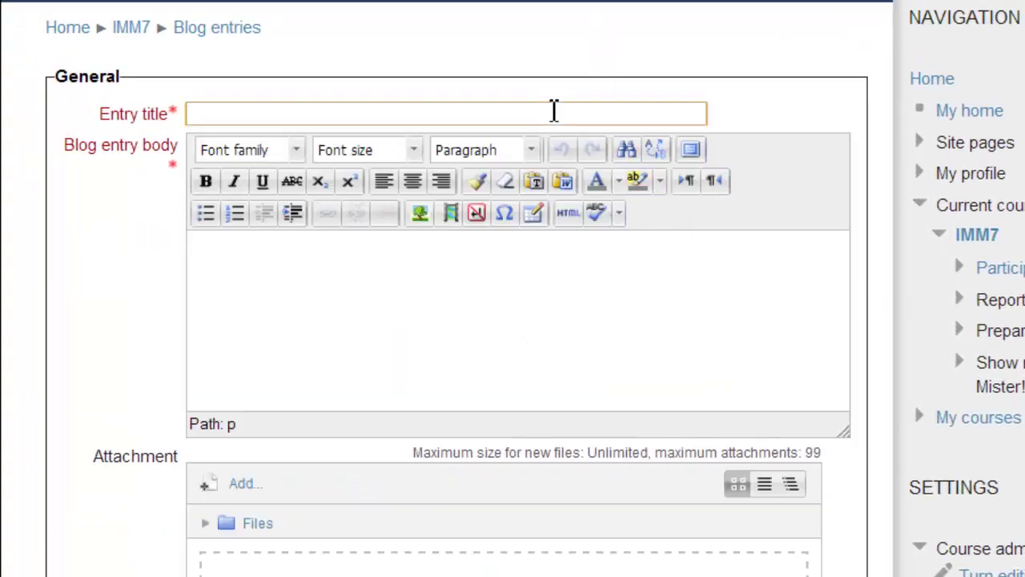
text(How we doing?)
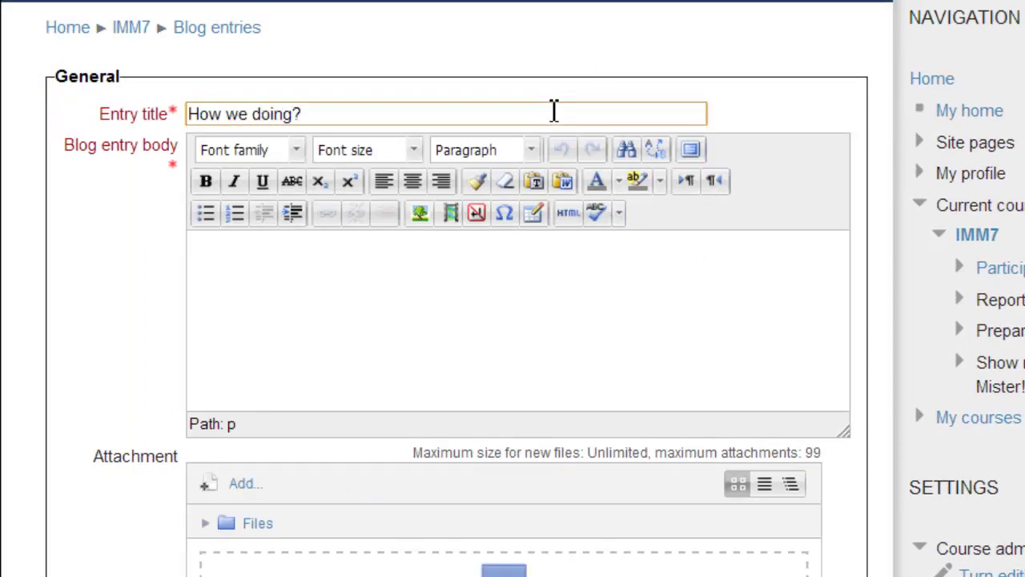
click(380, 287)
text(GREAT!)
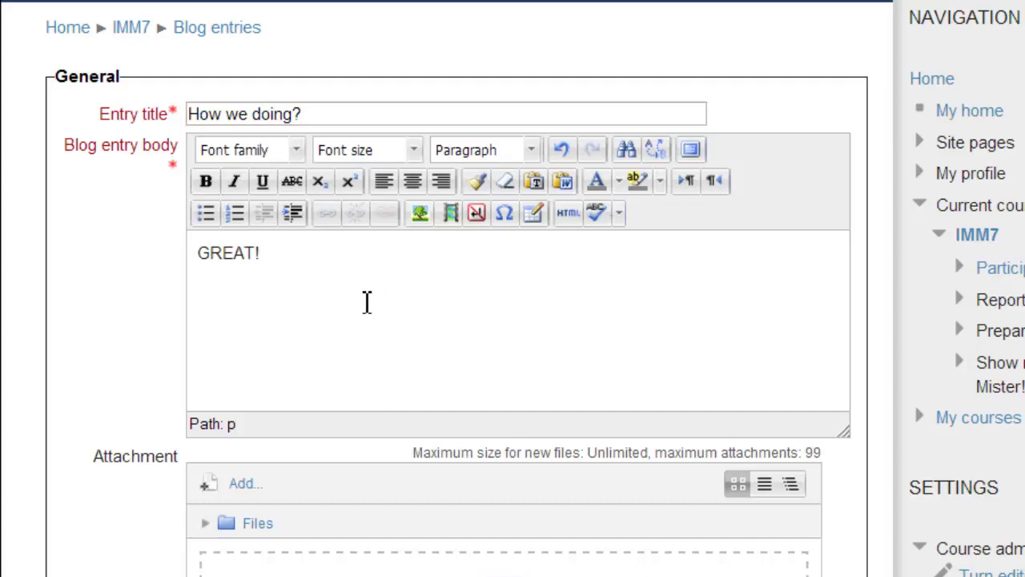
Keep the entry published to anyone on this site and associated with course IMM7, and save it
scroll(366, 316, down, 3)
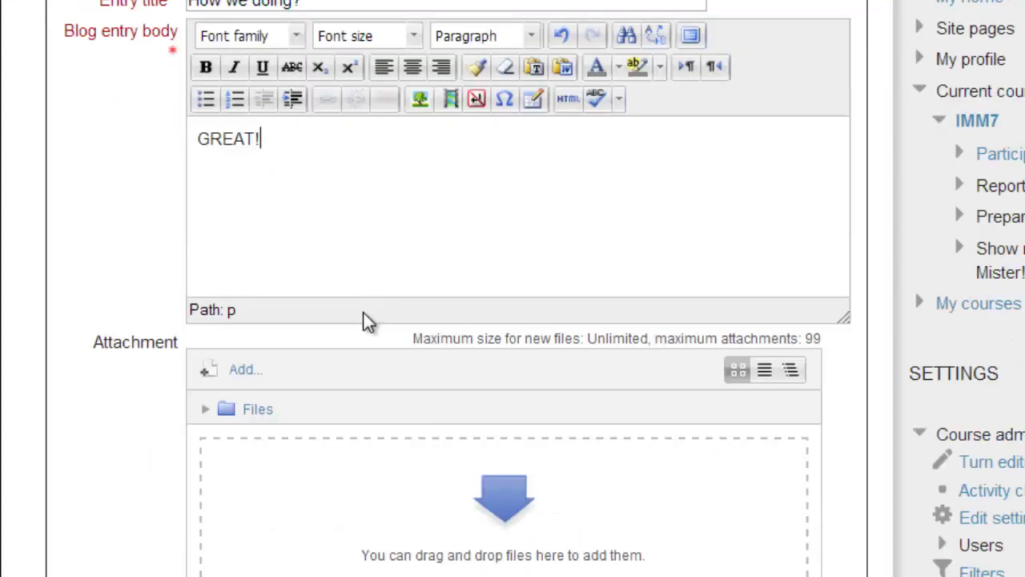
click(350, 508)
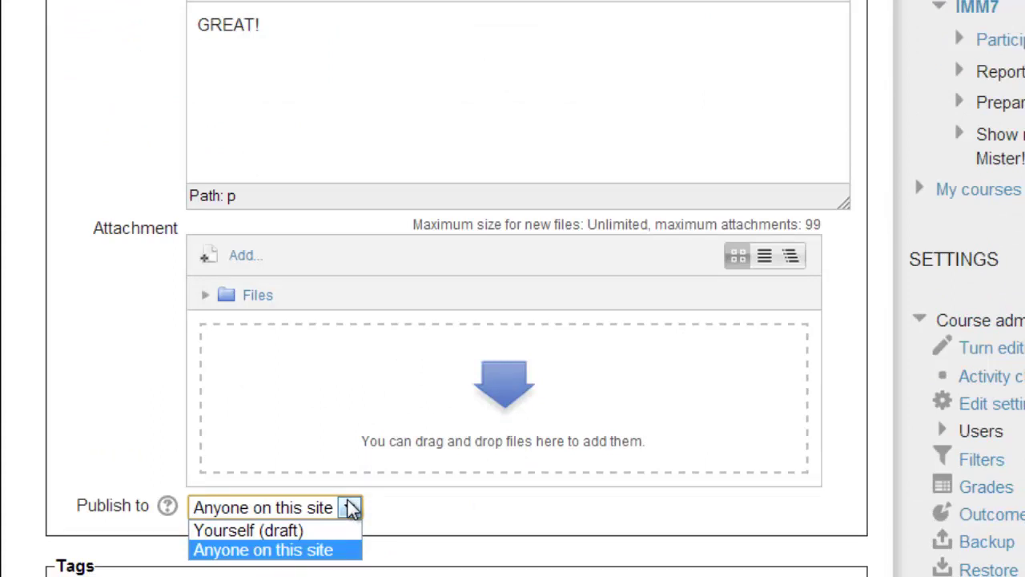
click(350, 508)
scroll(350, 508, down, 3)
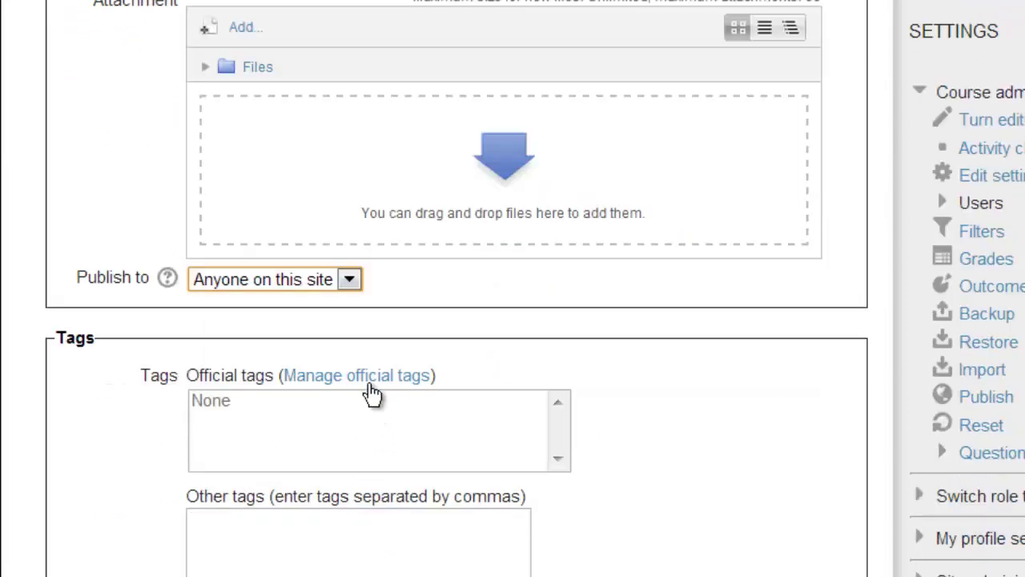
scroll(361, 499, down, 2)
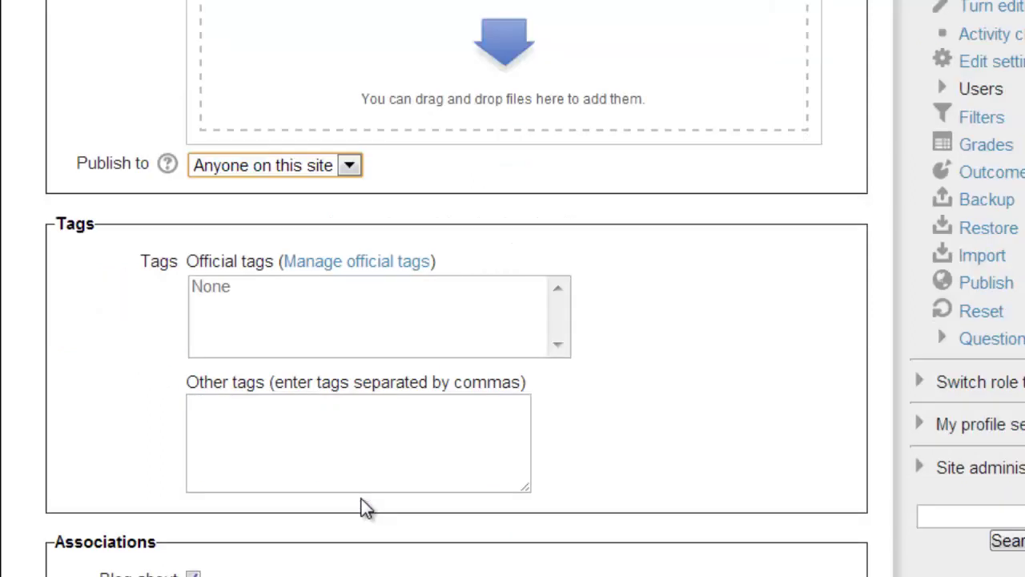
scroll(366, 507, down, 2)
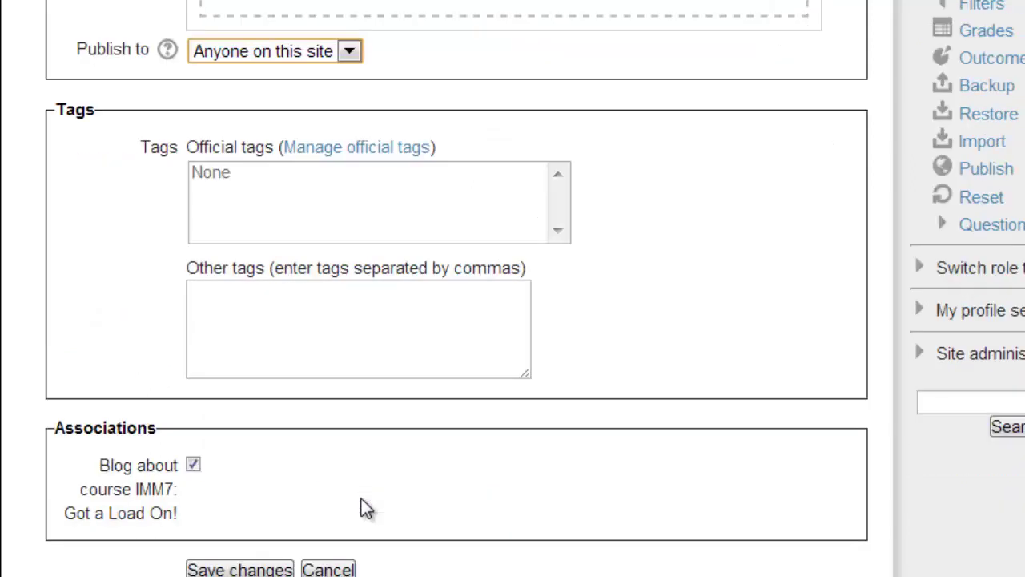
click(195, 464)
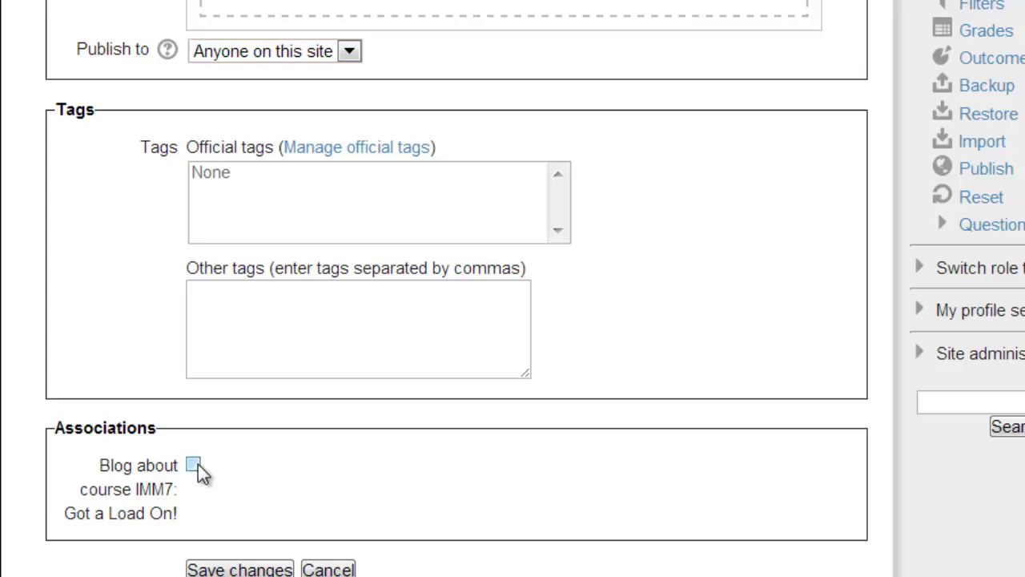
click(194, 465)
click(203, 567)
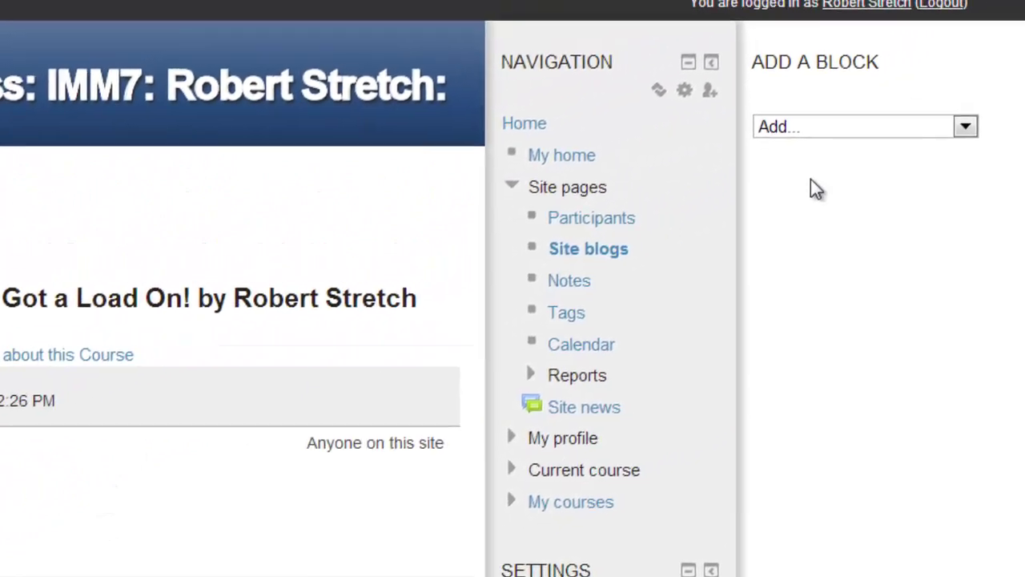
Add a Comments block to the course blog entries page
click(983, 124)
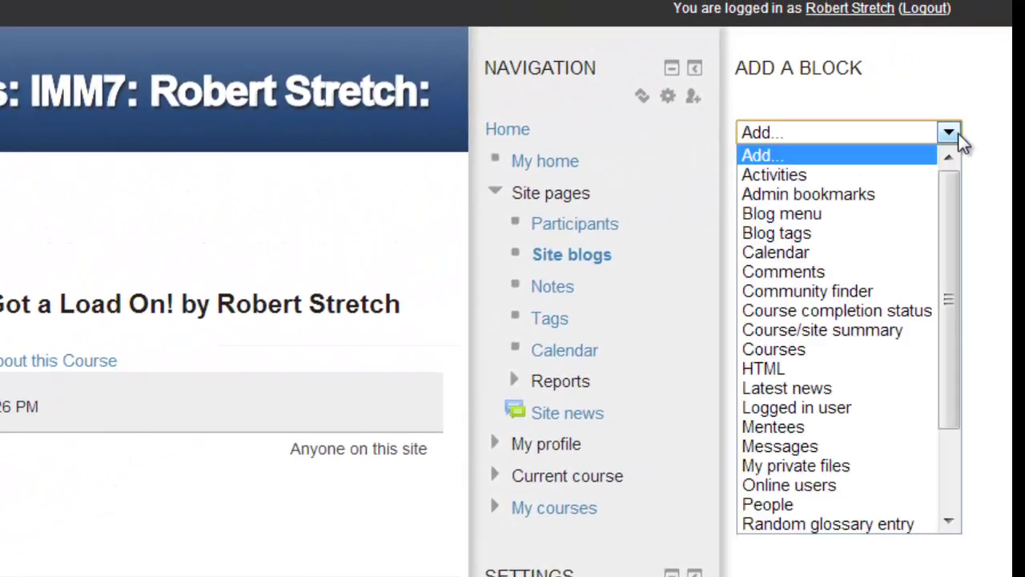
click(898, 268)
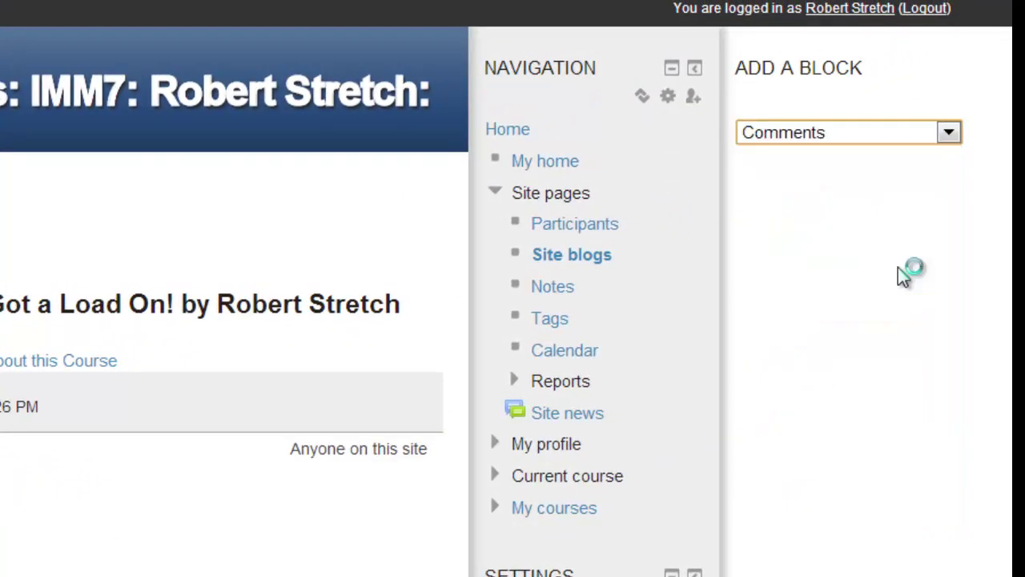
Post the comment "I like this~!" in the Comments block
click(833, 148)
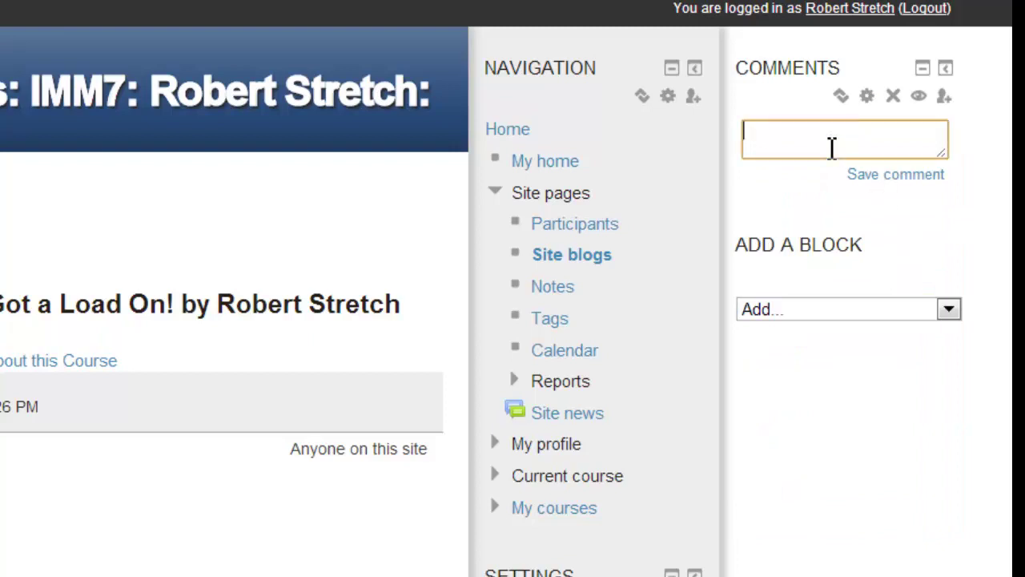
text(I like this~!)
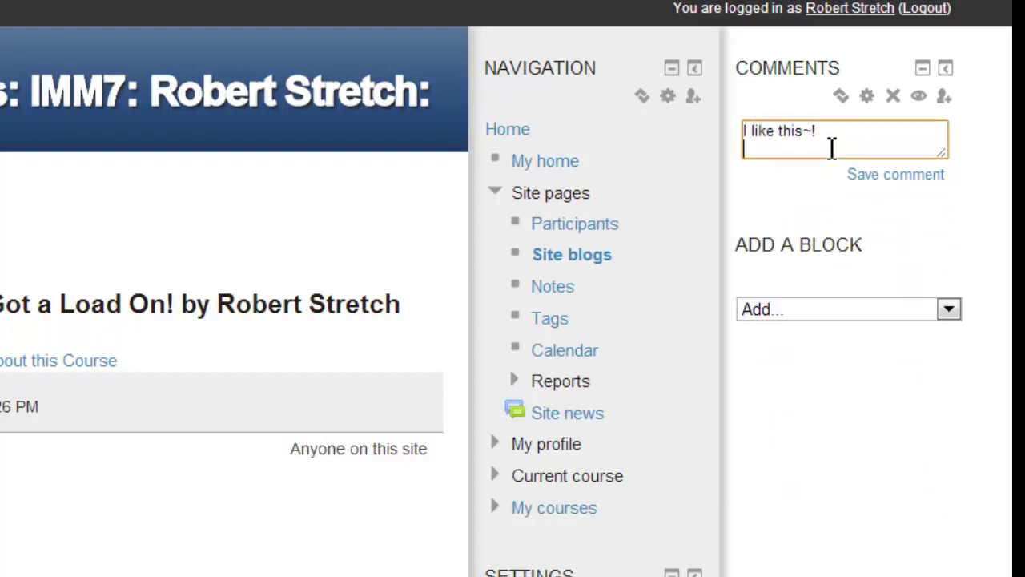
click(873, 174)
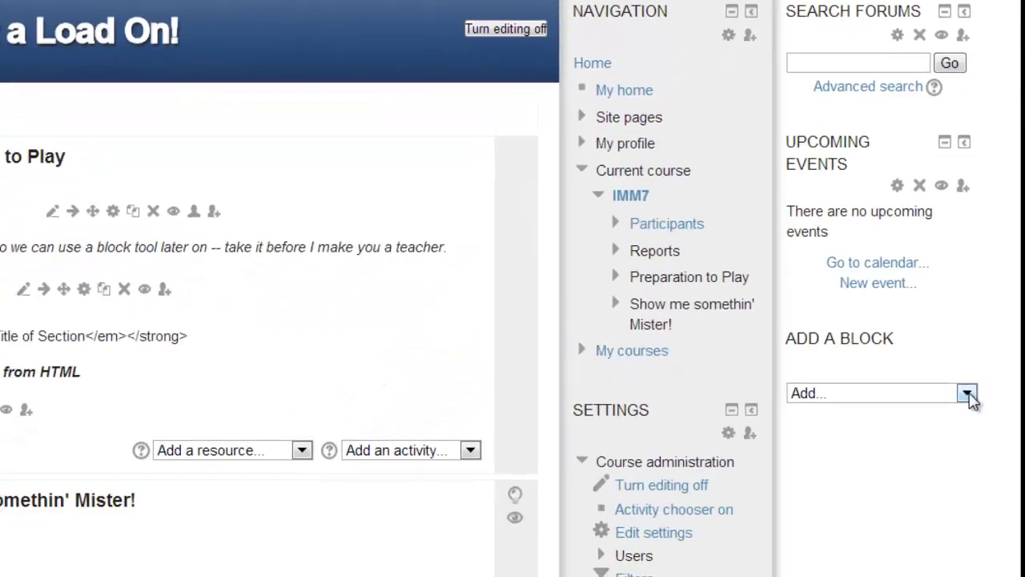
Add a Quiz results block to the IMM7 course page
click(977, 336)
scroll(929, 376, down, 2)
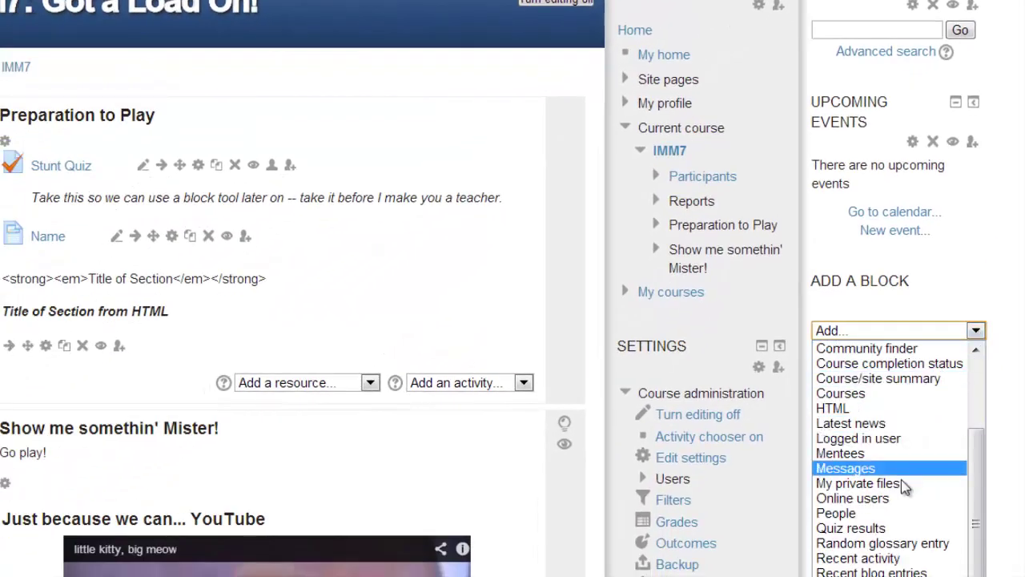
click(908, 530)
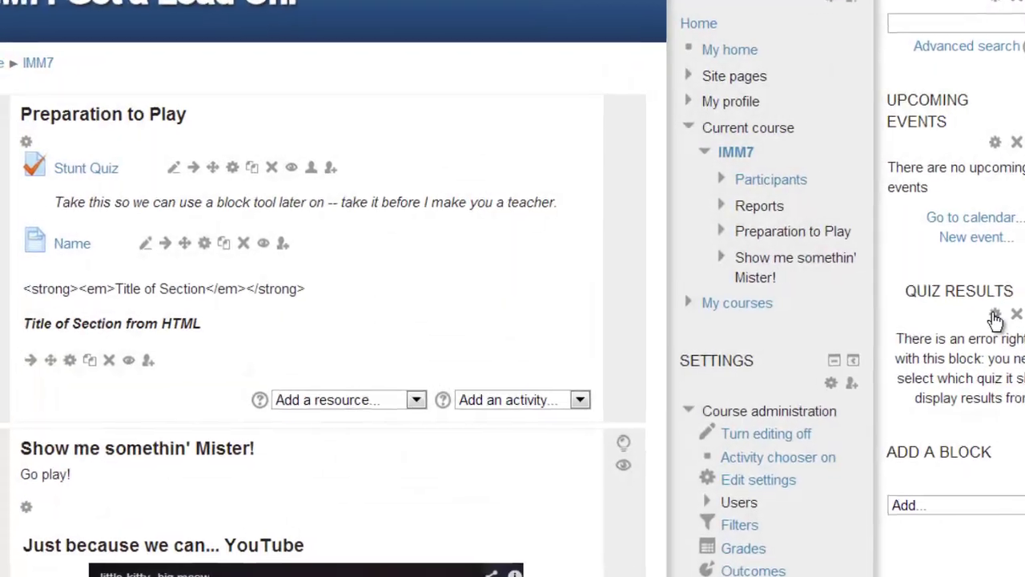
Configure the Quiz results block to display results from Stunt Quiz and show the 2 highest grades
click(912, 302)
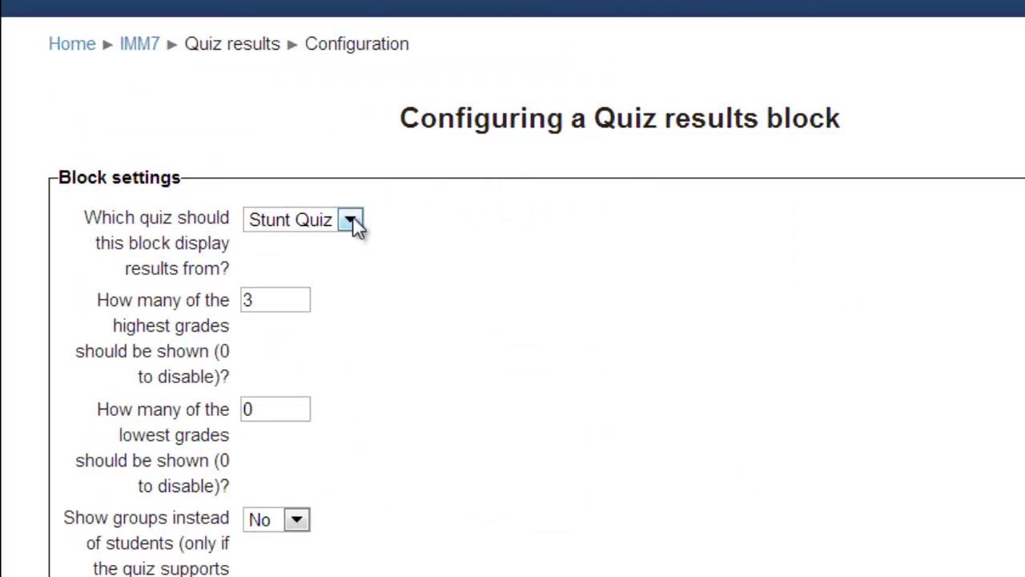
click(353, 221)
click(353, 221)
double_click(279, 299)
text(2)
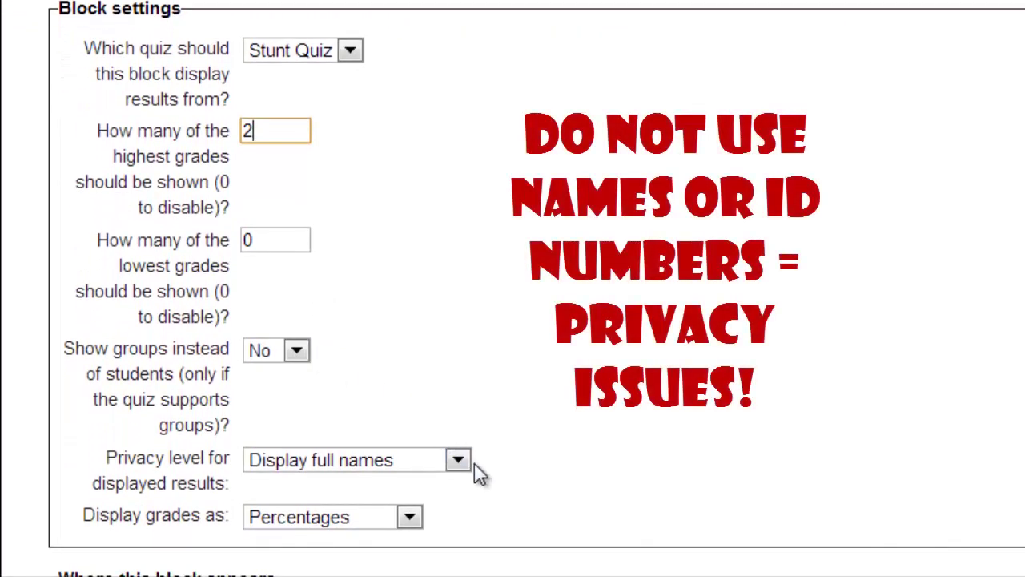
Set the block's privacy level to Anonymous results, keep grades displayed as Percentages, and save the block configuration
click(458, 461)
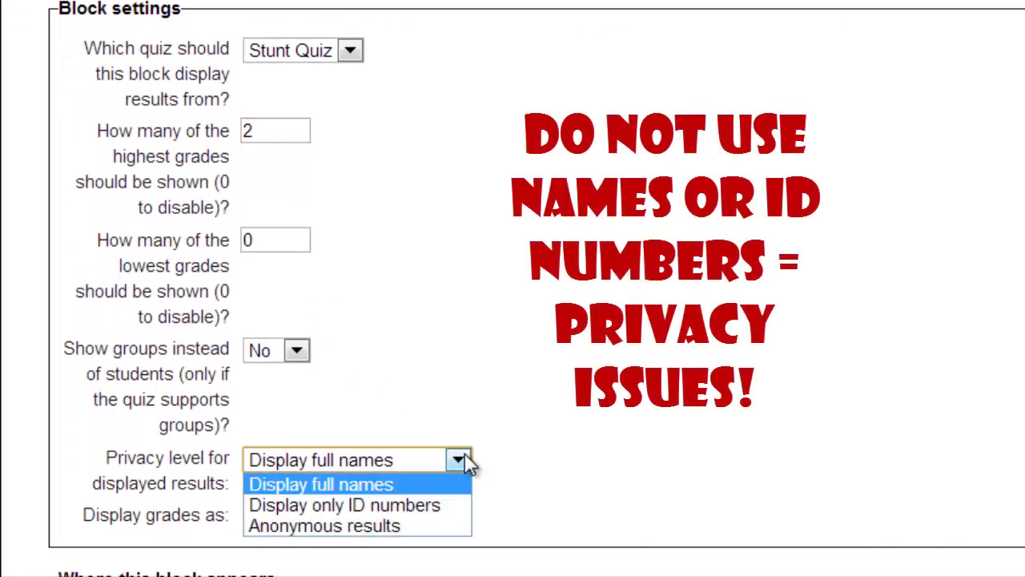
click(426, 527)
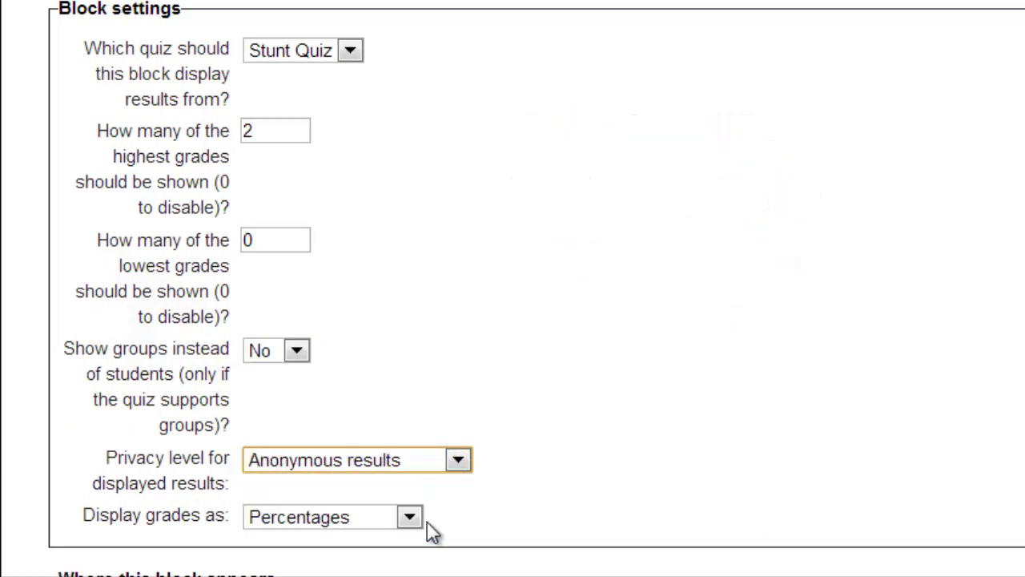
click(409, 519)
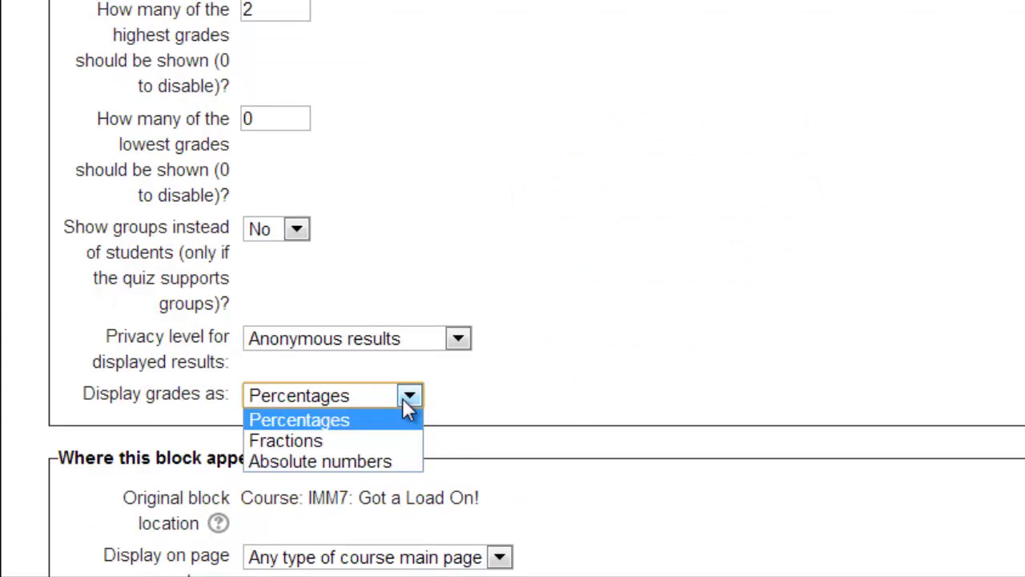
click(405, 398)
scroll(517, 382, down, 3)
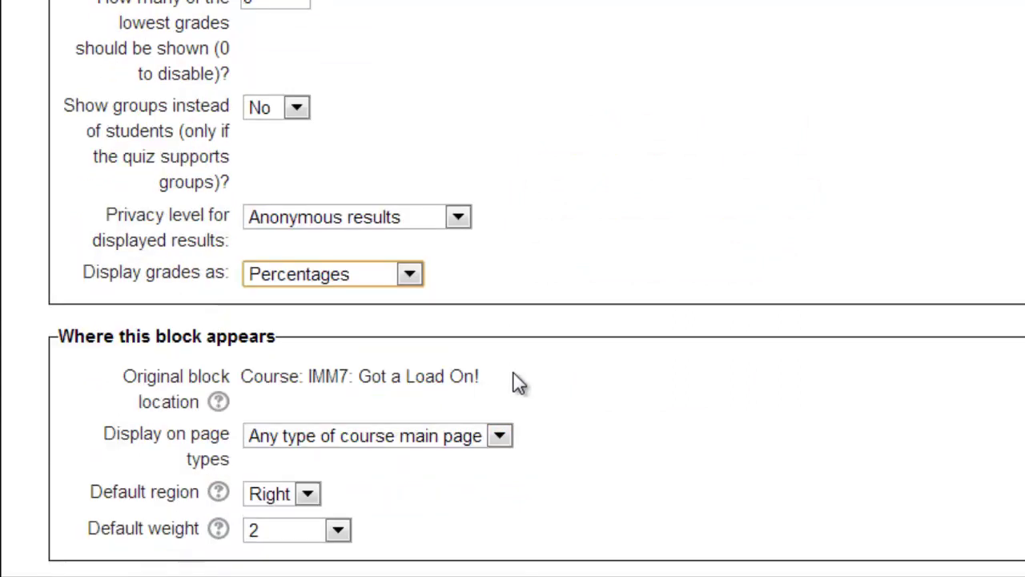
scroll(517, 382, down, 2)
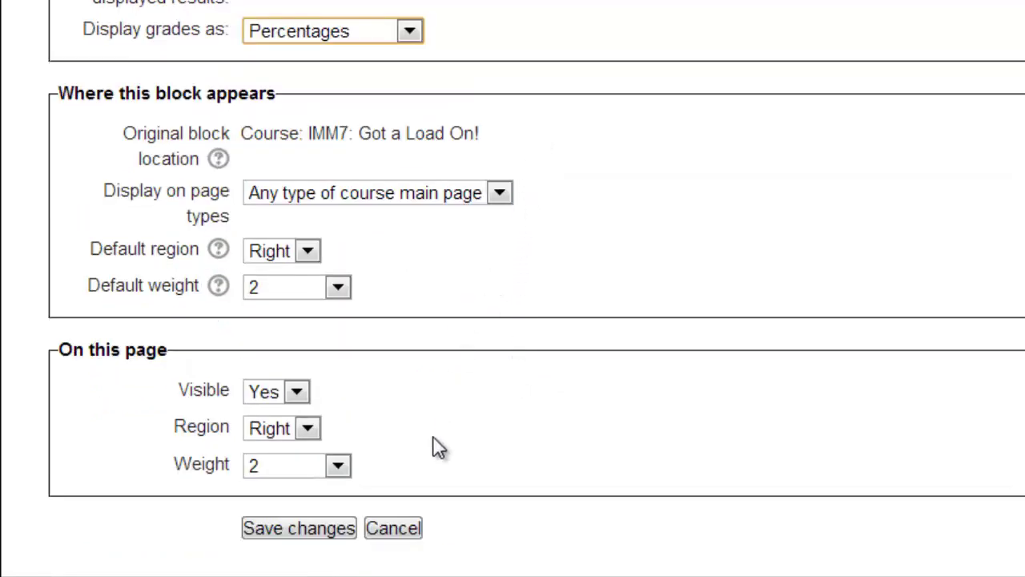
click(295, 530)
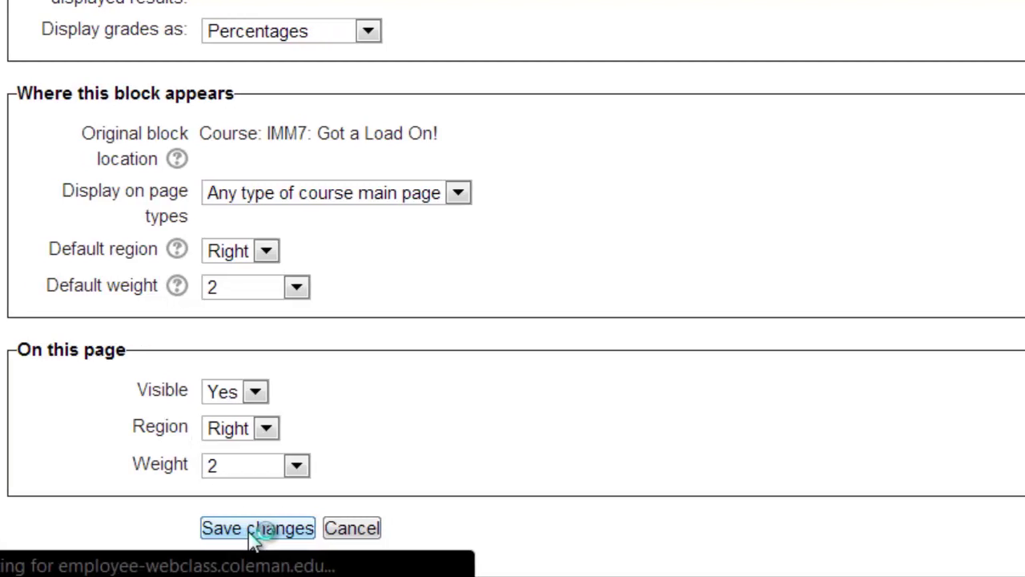